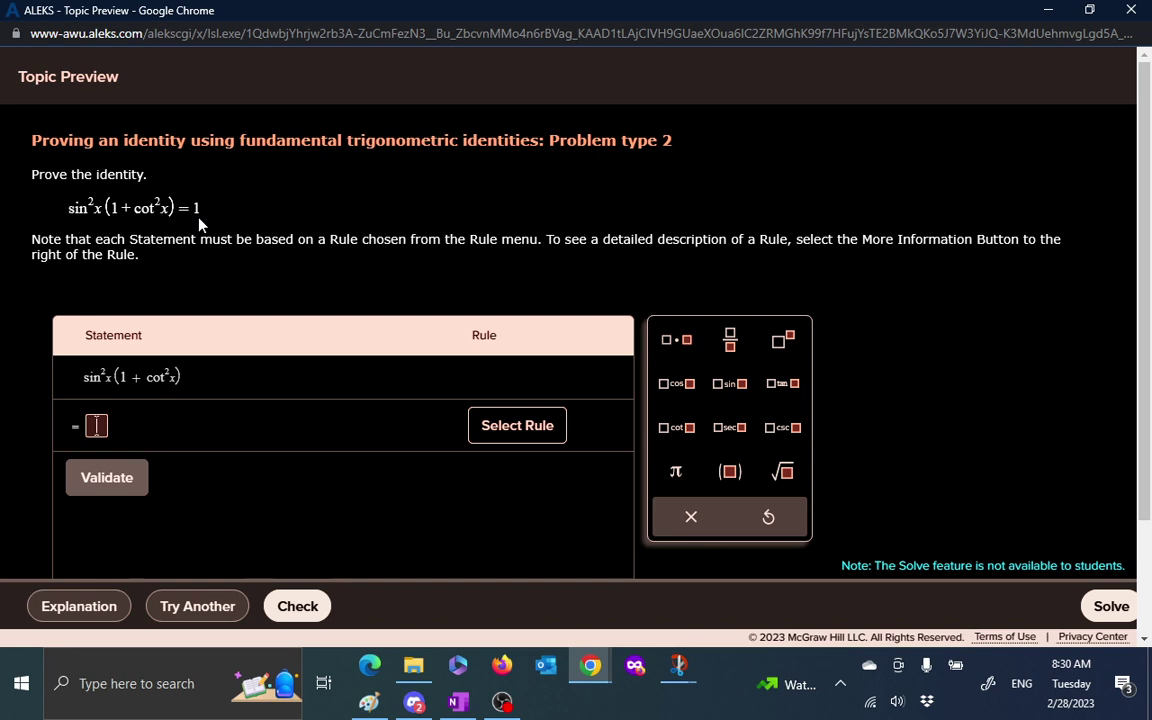
Assign the Pythagorean rule to the first proof line and view the list of Pythagorean identities.
{"action": "left_click", "coordinate": [490, 427]}
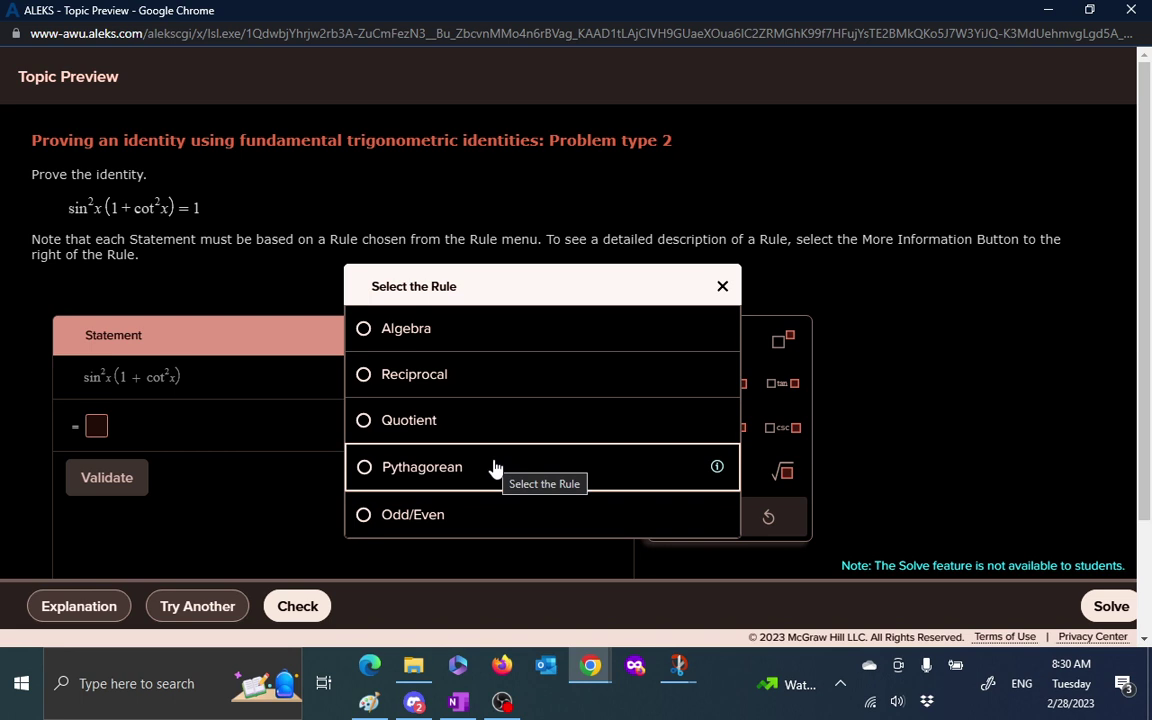
{"action": "left_click", "coordinate": [494, 469]}
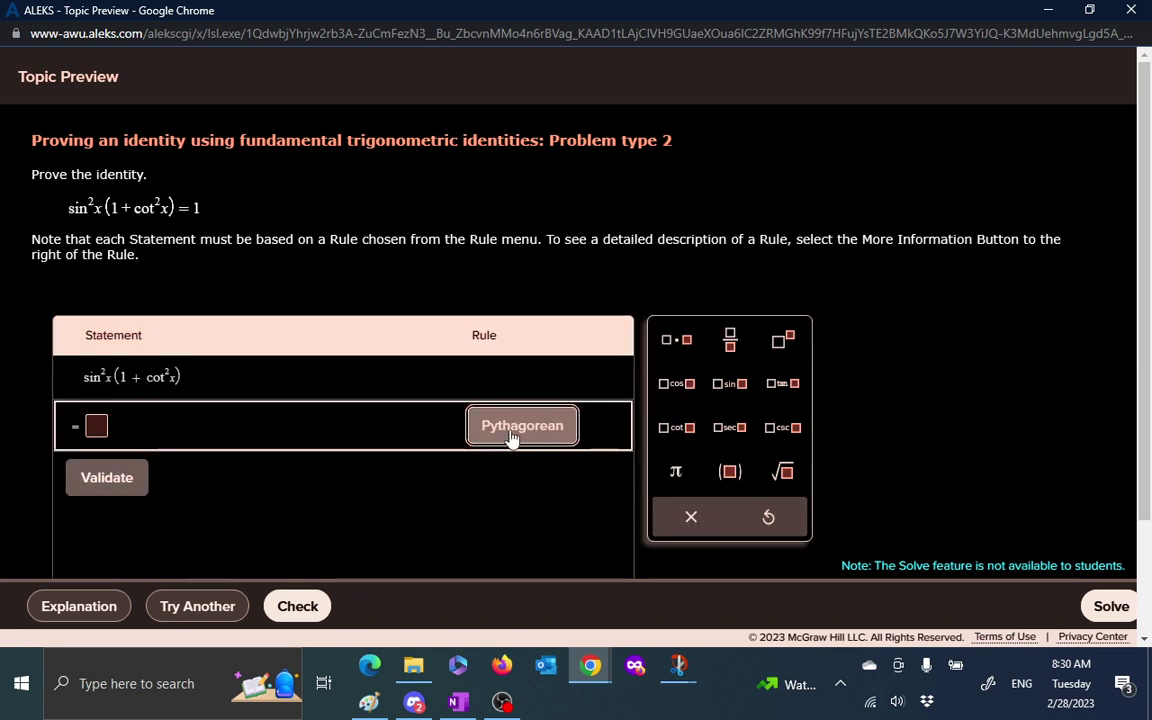
{"action": "left_click", "coordinate": [511, 436]}
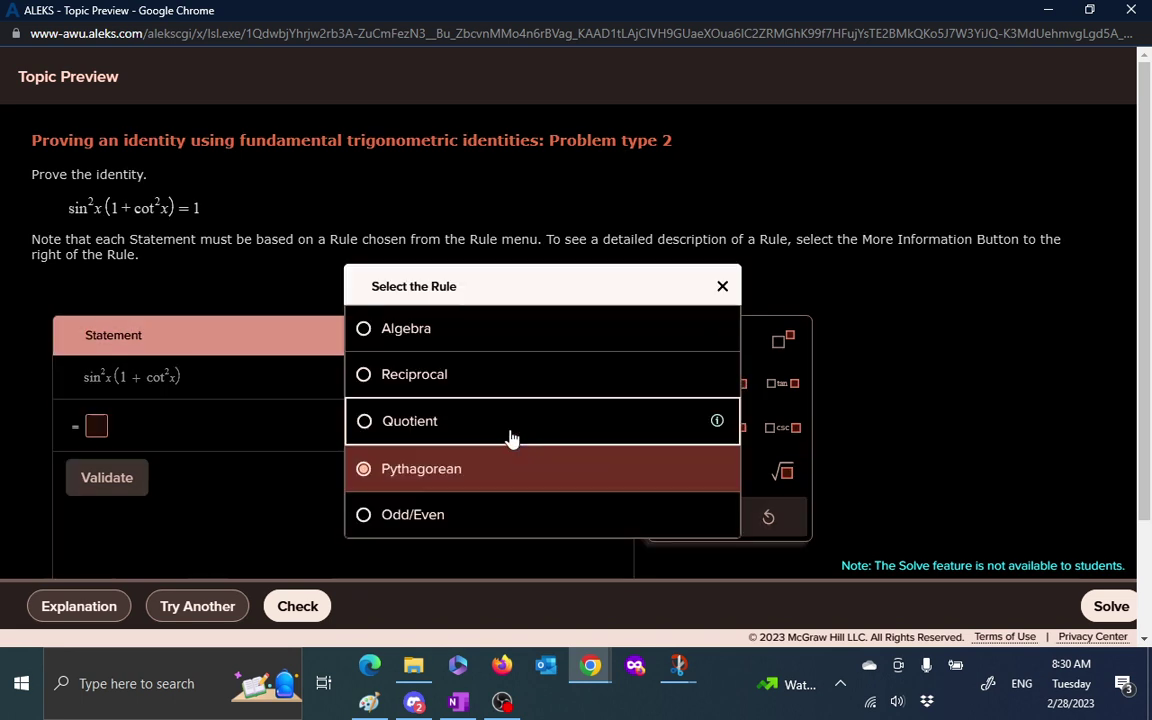
{"action": "left_click", "coordinate": [717, 467]}
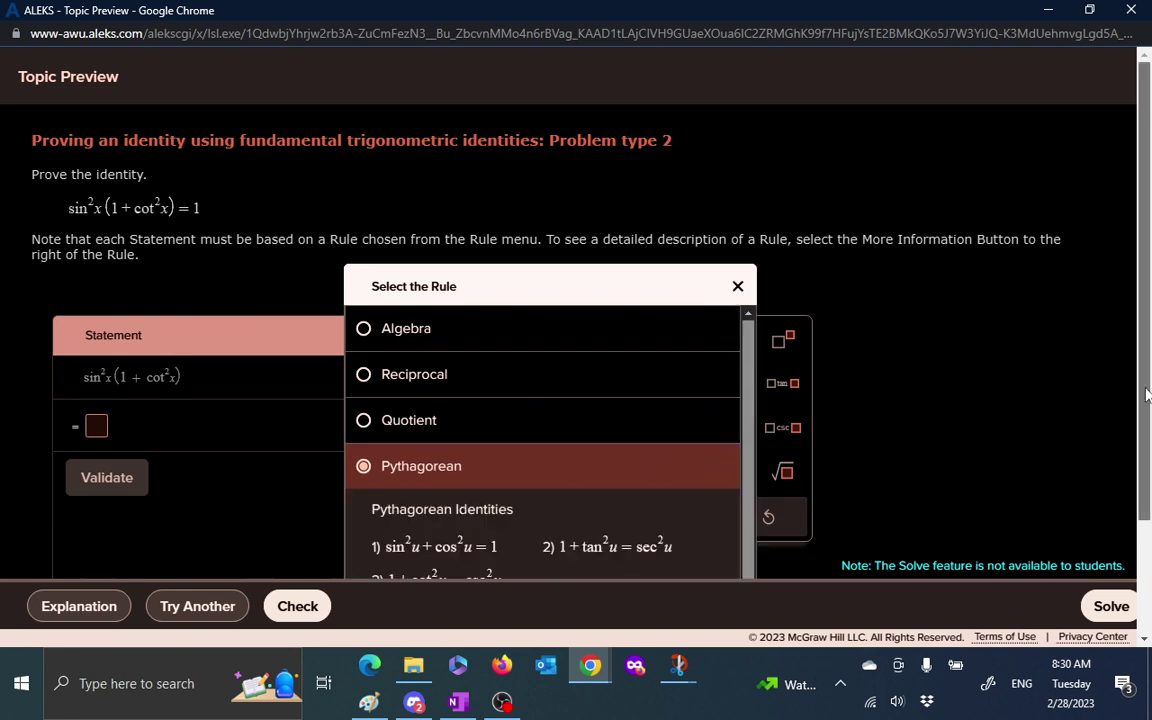
{"action": "scroll", "coordinate": [1140, 440], "scroll_direction": "down", "scroll_amount": 1}
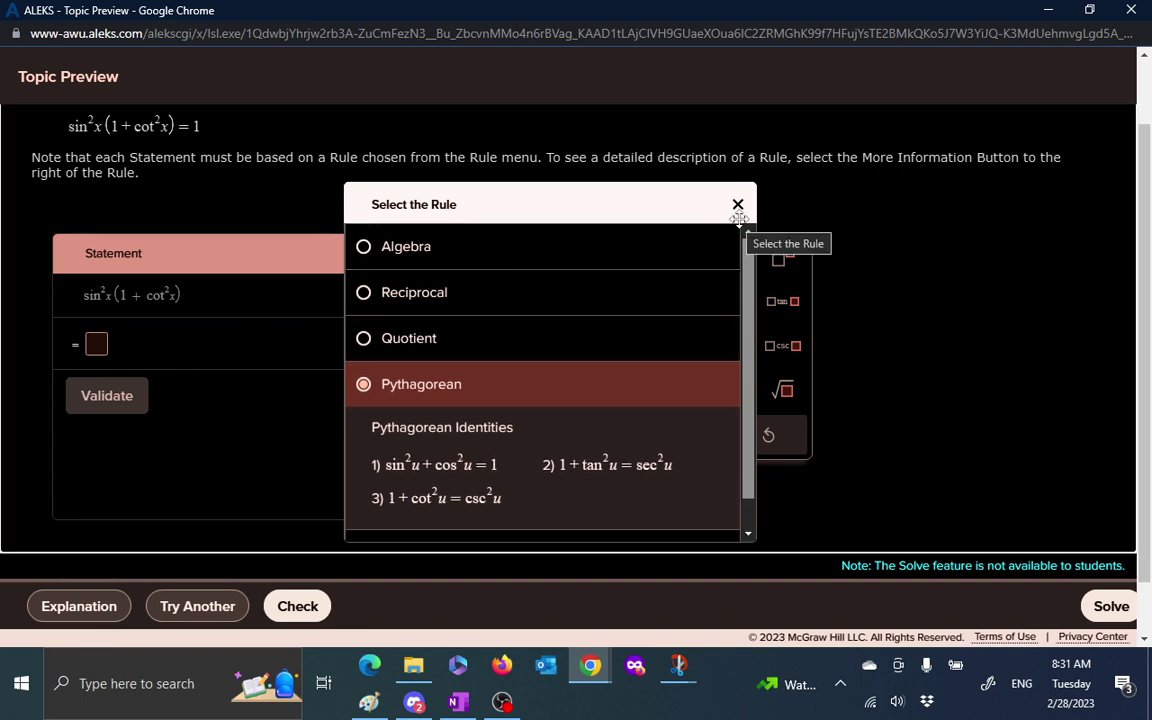
{"action": "left_click", "coordinate": [738, 205]}
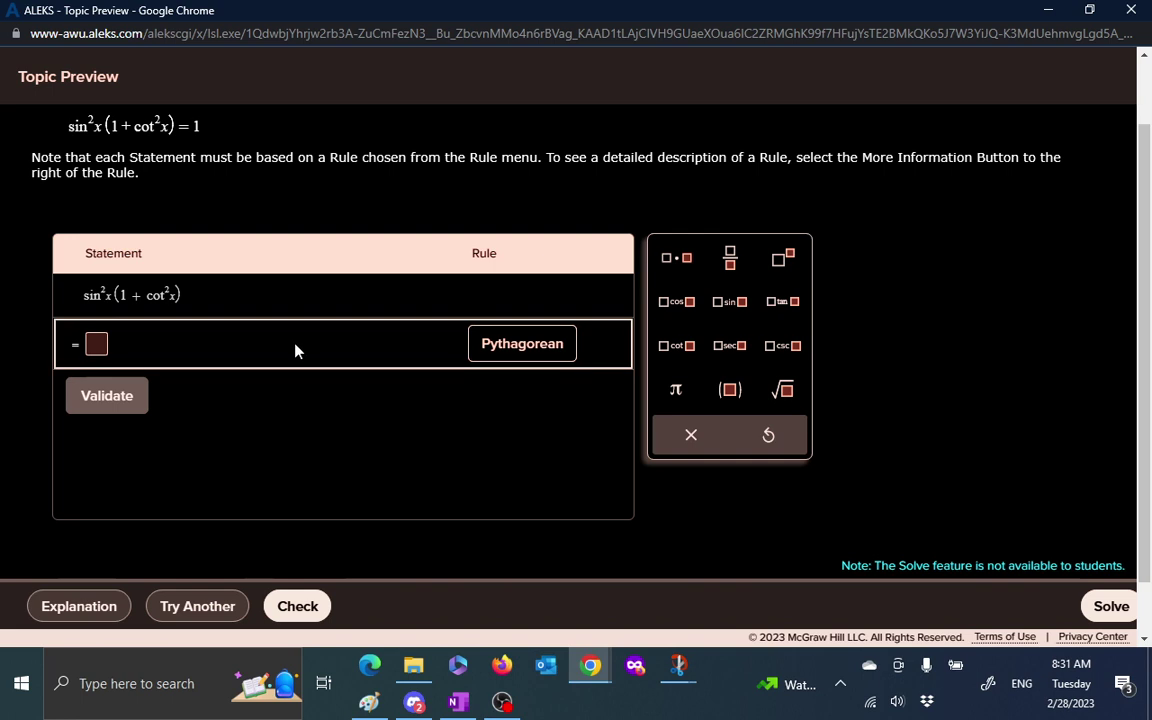
Enter sin²x csc²x as the statement for the Pythagorean line and validate it.
{"action": "left_click", "coordinate": [95, 345]}
{"action": "type", "text": "sin^"}
{"action": "type", "text": "2"}
{"action": "type", "text": "("}
{"action": "type", "text": "2"}
{"action": "type", "text": "x"}
{"action": "type", "text": "csc"}
{"action": "type", "text": "^2"}
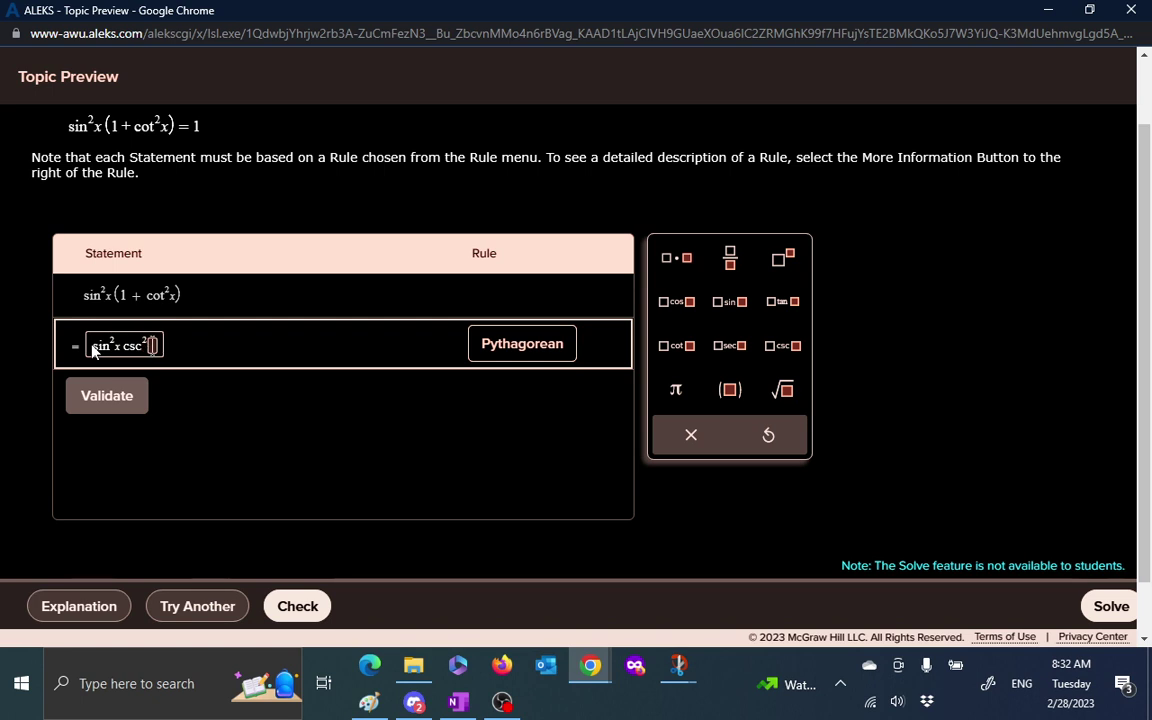
{"action": "type", "text": "x"}
{"action": "left_click", "coordinate": [223, 394]}
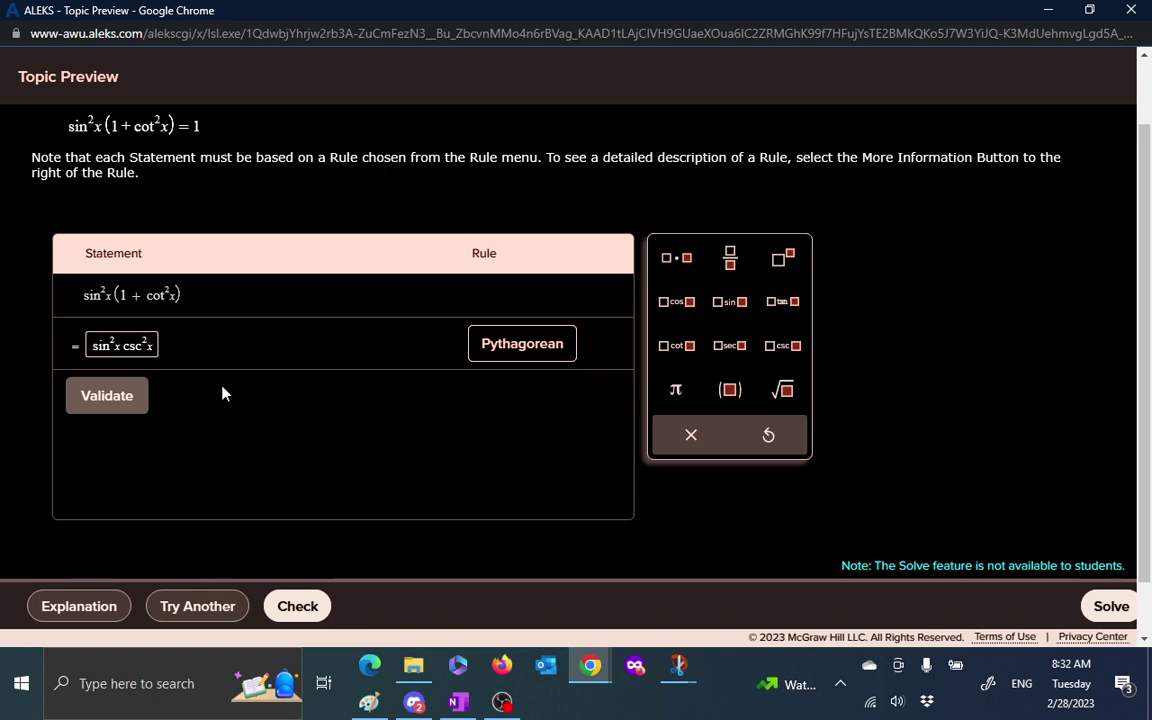
{"action": "left_click", "coordinate": [125, 396]}
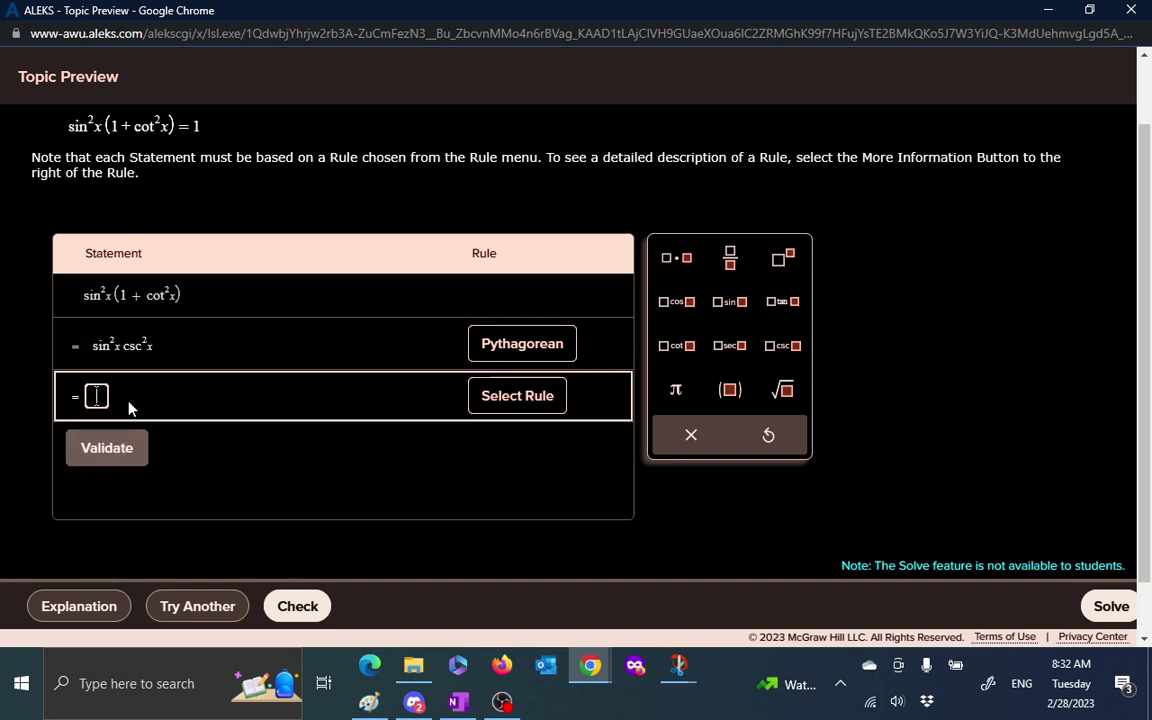
Complete the second proof line with the Reciprocal rule and the statement sin²x(1/sin²x), and validate it.
{"action": "left_click", "coordinate": [511, 398]}
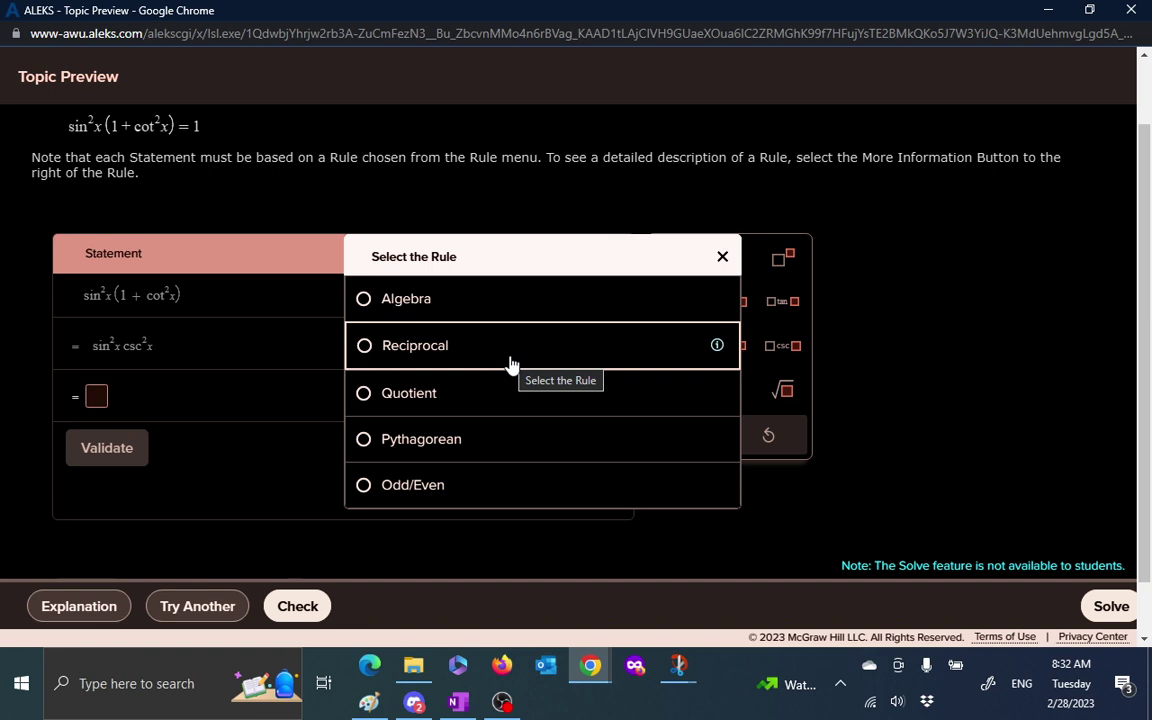
{"action": "left_click", "coordinate": [511, 363]}
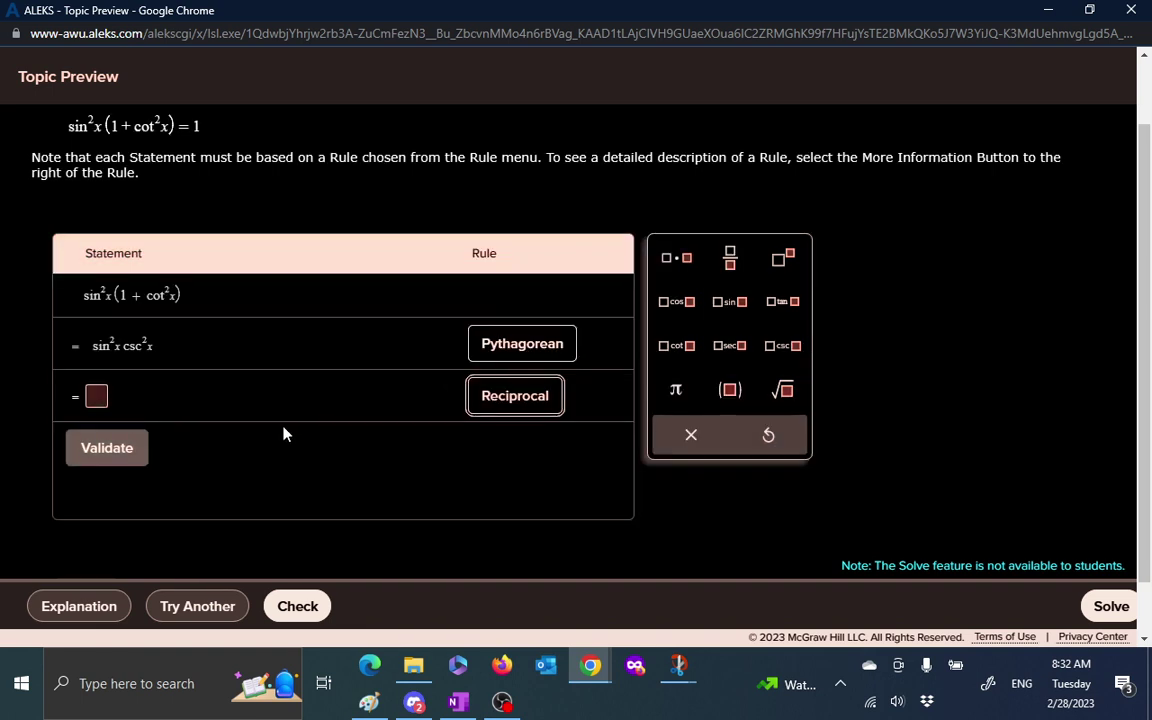
{"action": "left_click", "coordinate": [97, 397]}
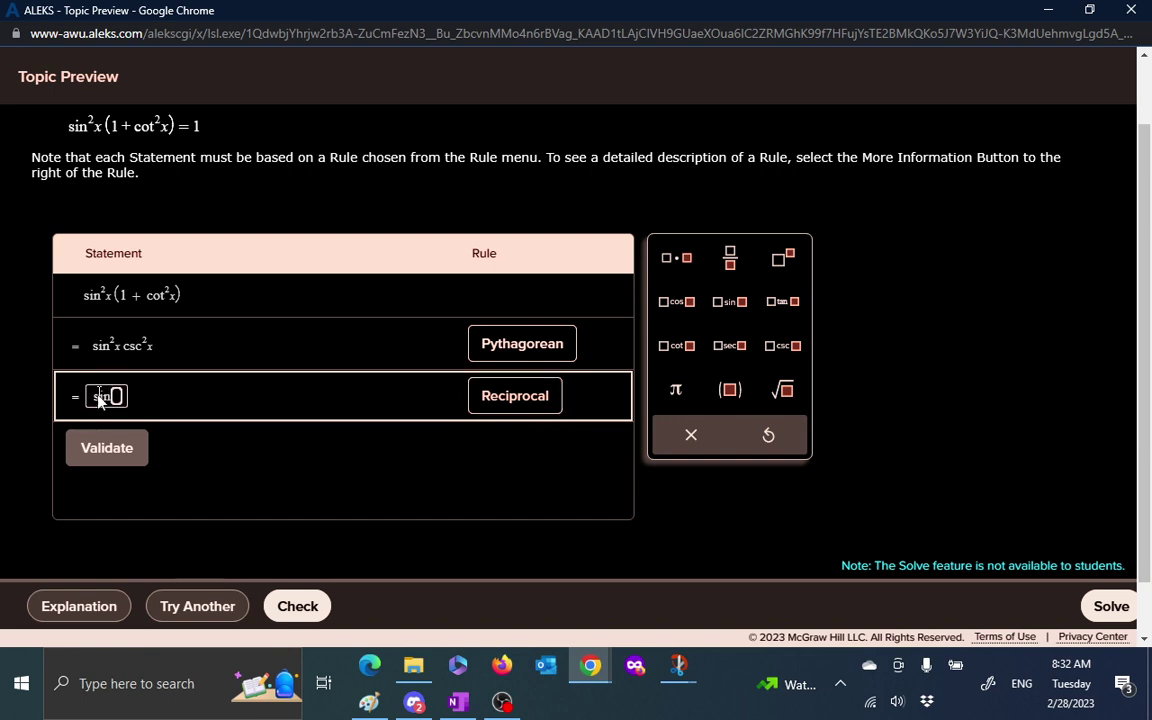
{"action": "type", "text": "sin^2"}
{"action": "type", "text": "x(1/sin"}
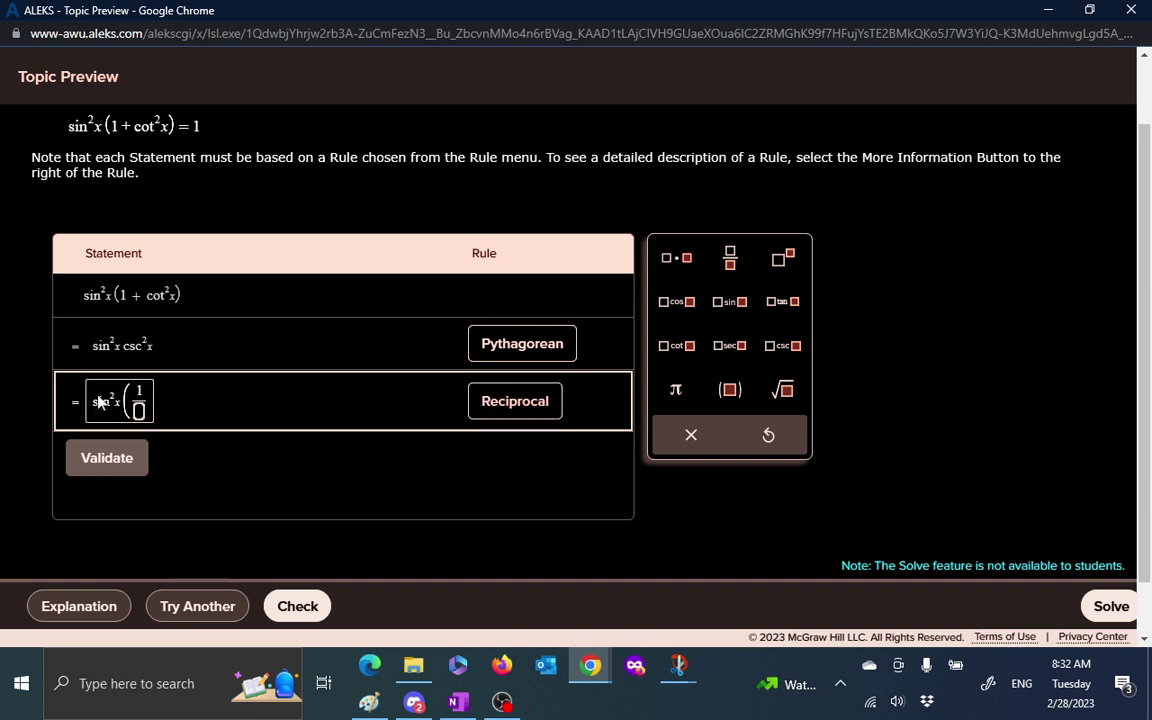
{"action": "type", "text": "^"}
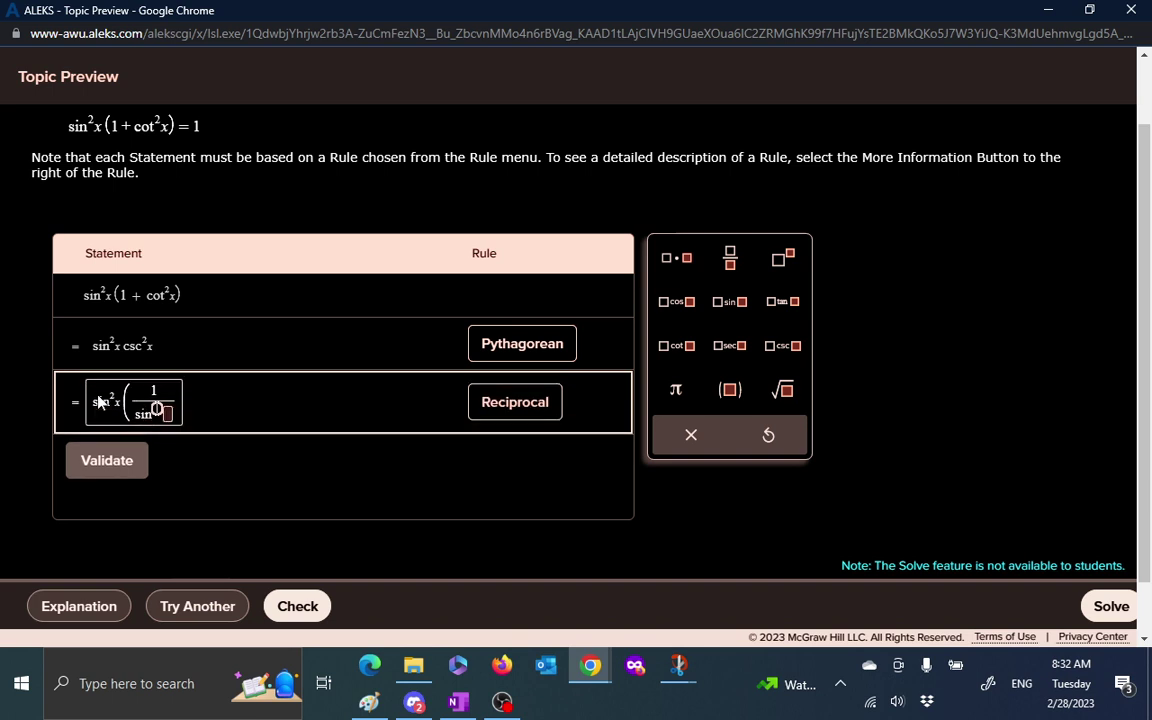
{"action": "key", "text": "Right"}
{"action": "type", "text": "x"}
{"action": "key", "text": "BackSpace"}
{"action": "type", "text": "("}
{"action": "key", "text": "BackSpace"}
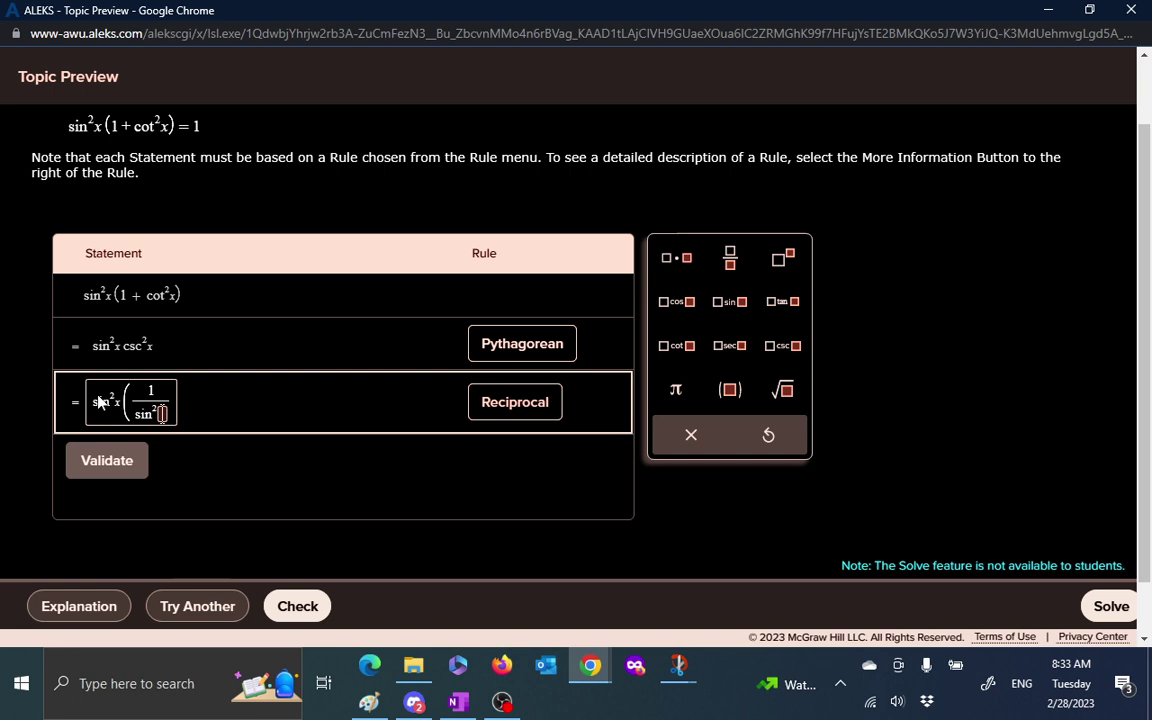
{"action": "type", "text": "x"}
{"action": "key", "text": "Right"}
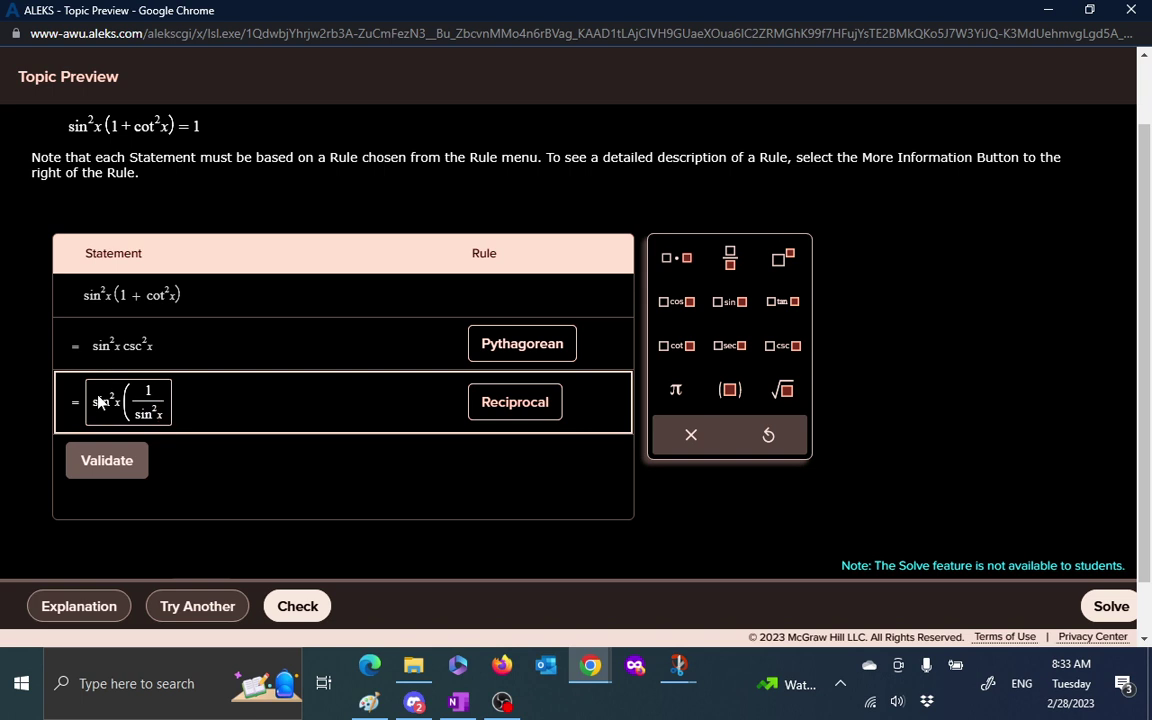
{"action": "type", "text": ")"}
{"action": "left_click", "coordinate": [128, 463]}
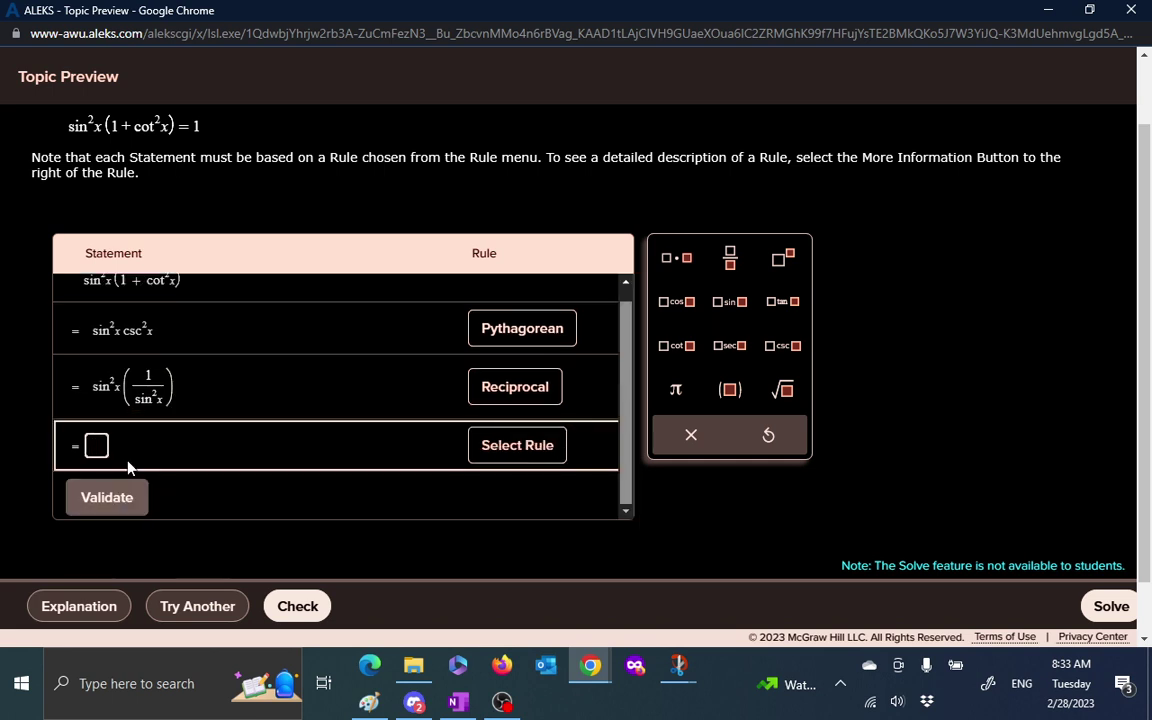
Finish the proof with the statement 1 under the Algebra rule, validate it and submit the answer for checking.
{"action": "left_click", "coordinate": [504, 457]}
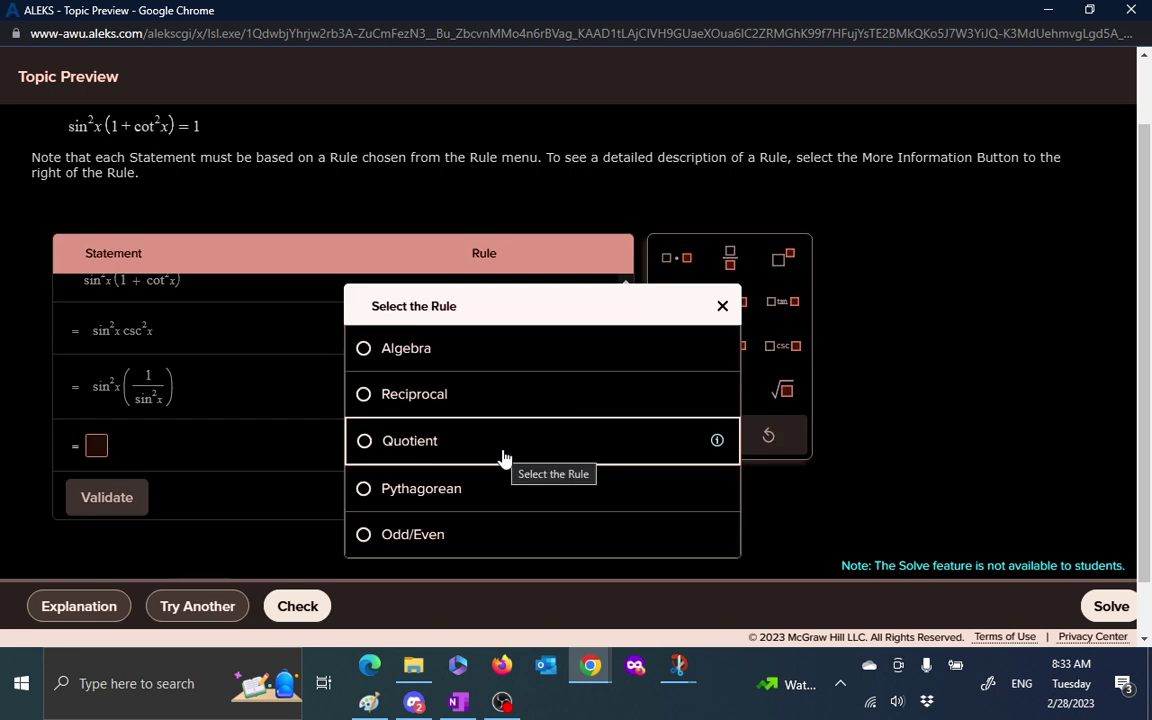
{"action": "left_click", "coordinate": [415, 352]}
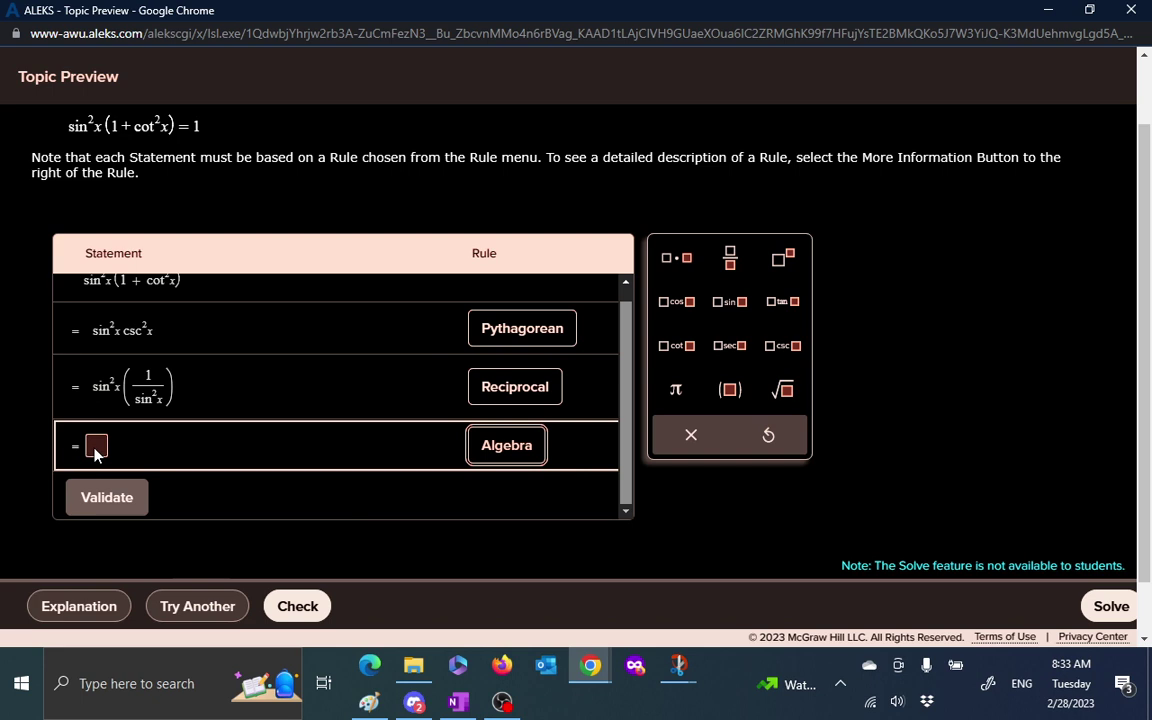
{"action": "left_click", "coordinate": [96, 450]}
{"action": "type", "text": "1"}
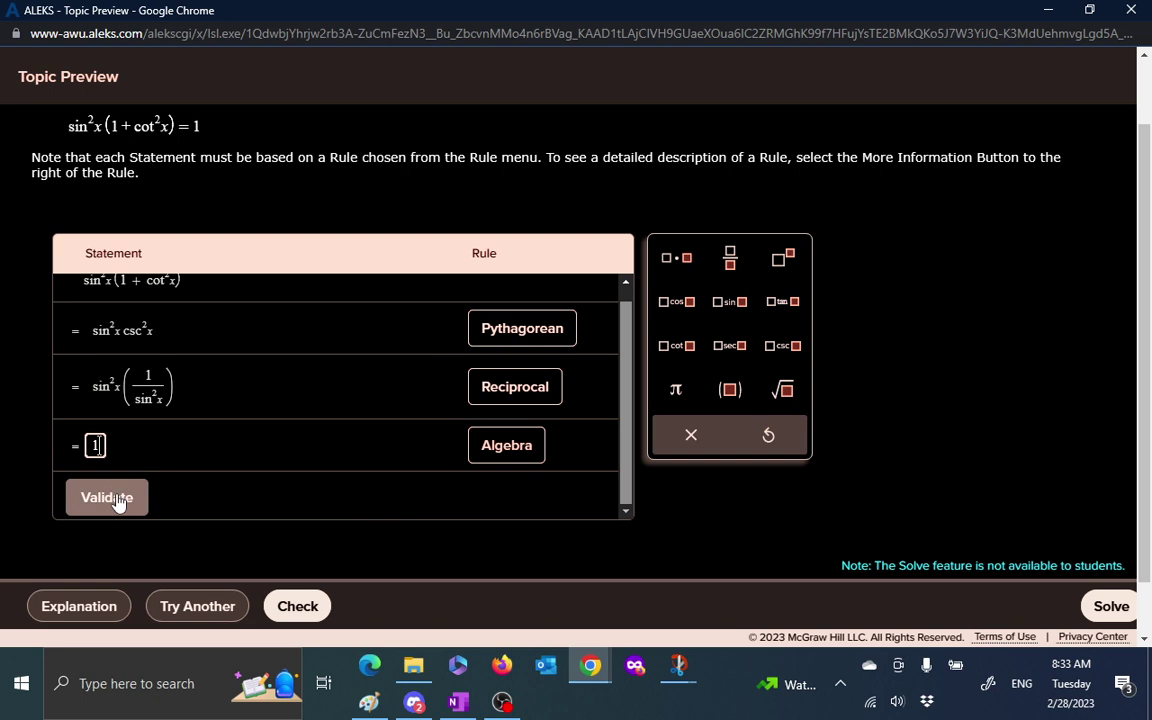
{"action": "left_click", "coordinate": [107, 497]}
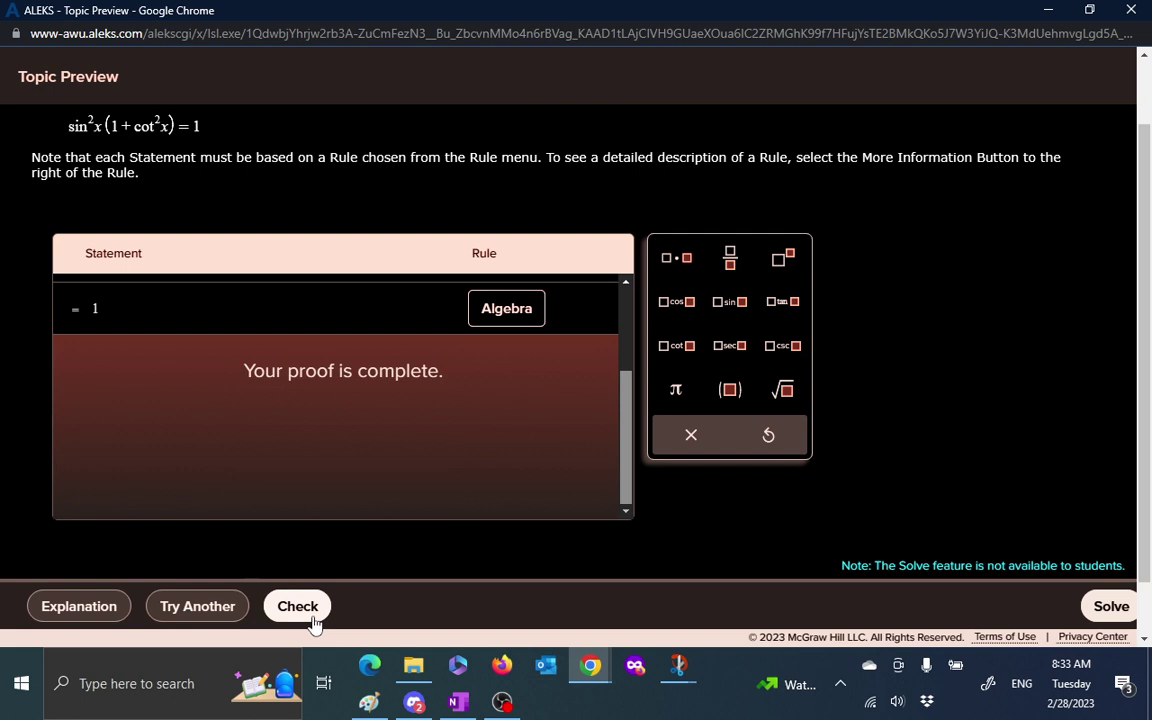
{"action": "left_click", "coordinate": [314, 620]}
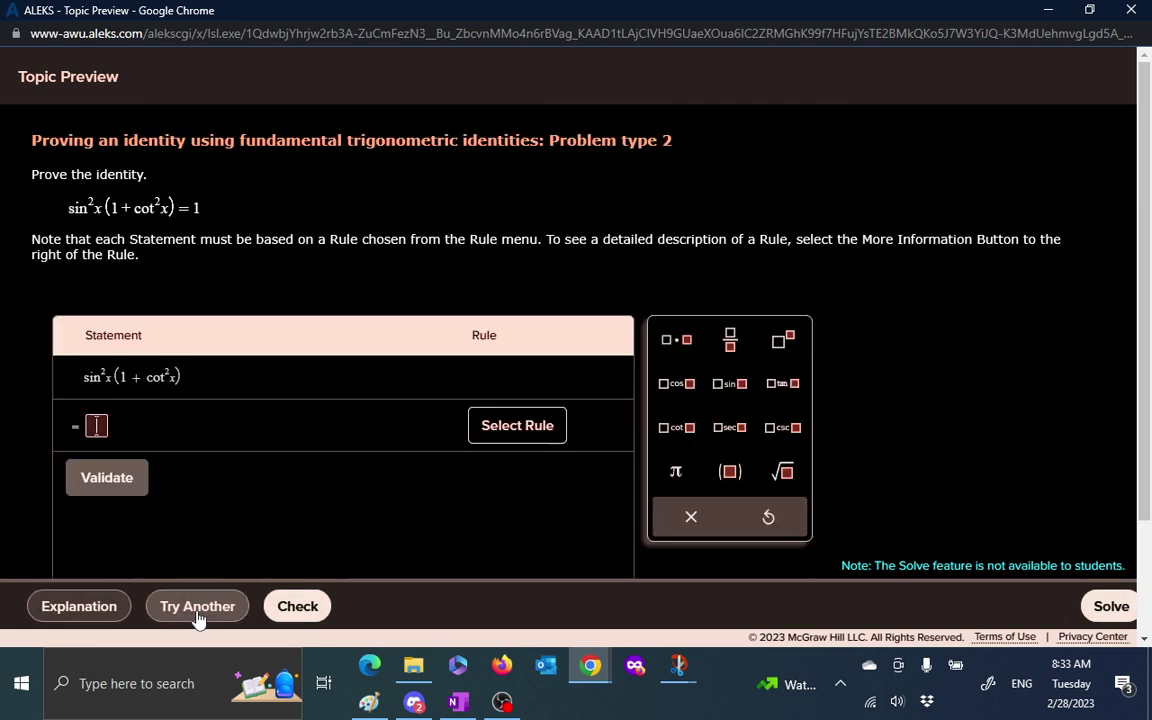
Load another problem and validate its first proof line as cos²x sec²x with the Pythagorean rule.
{"action": "left_click", "coordinate": [197, 612]}
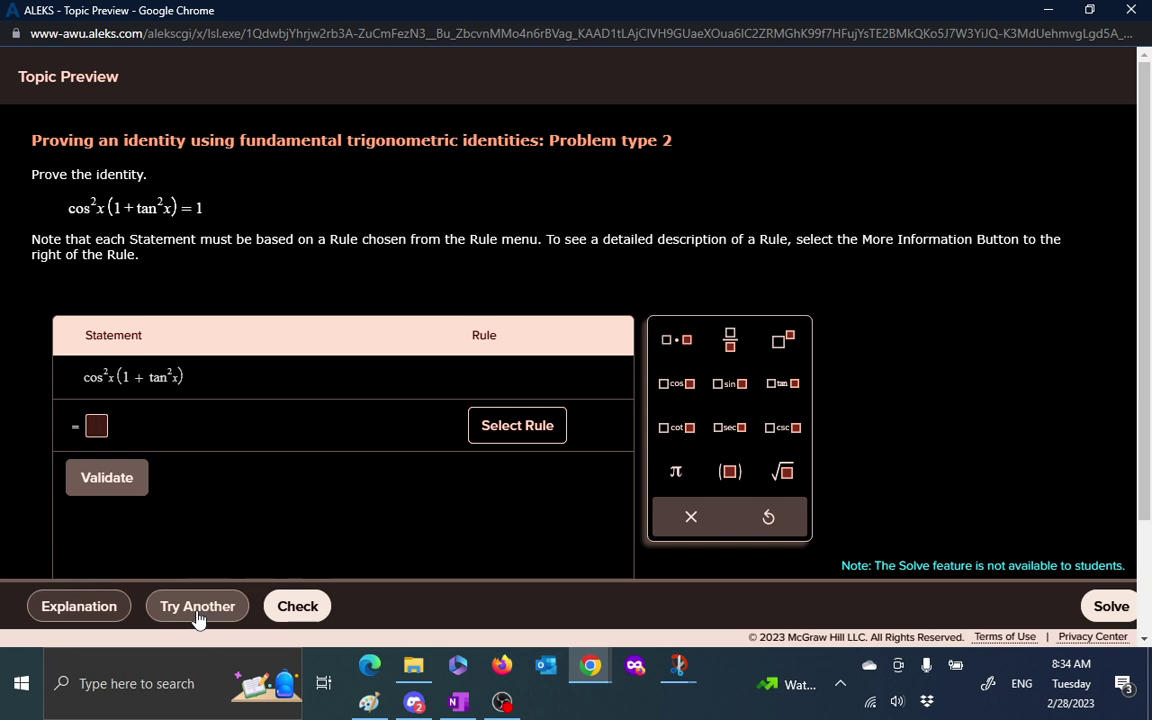
{"action": "type", "text": "cos"}
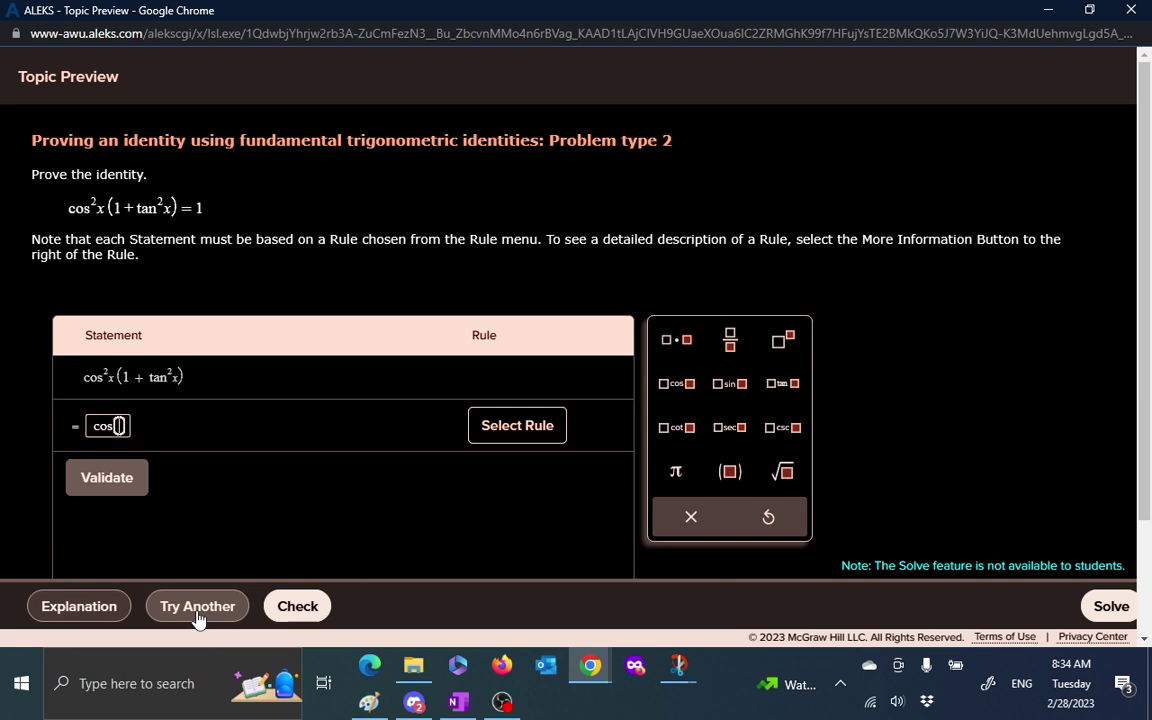
{"action": "type", "text": "^2x"}
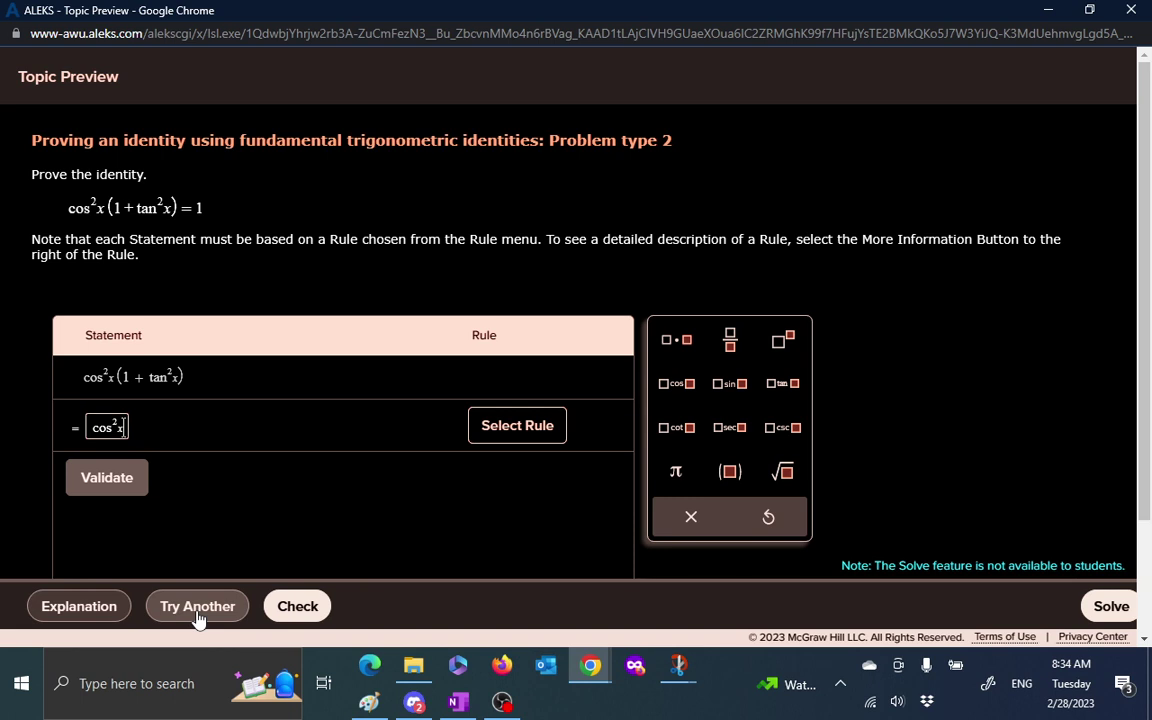
{"action": "type", "text": "sec^2"}
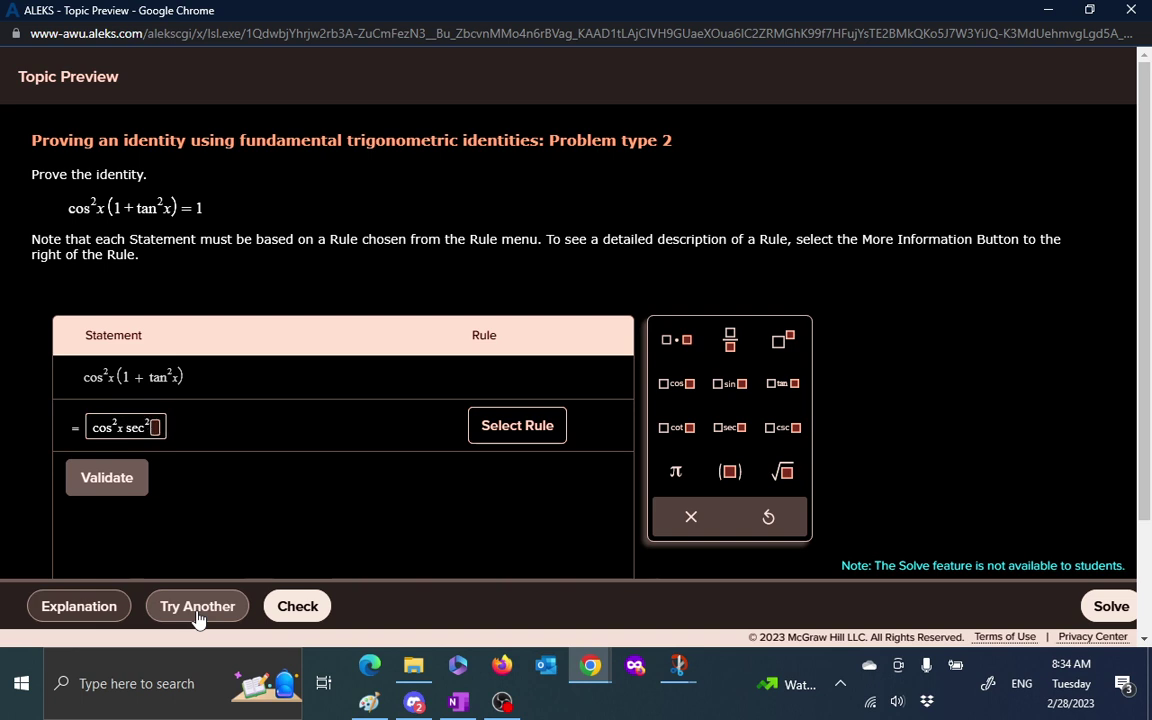
{"action": "type", "text": "x"}
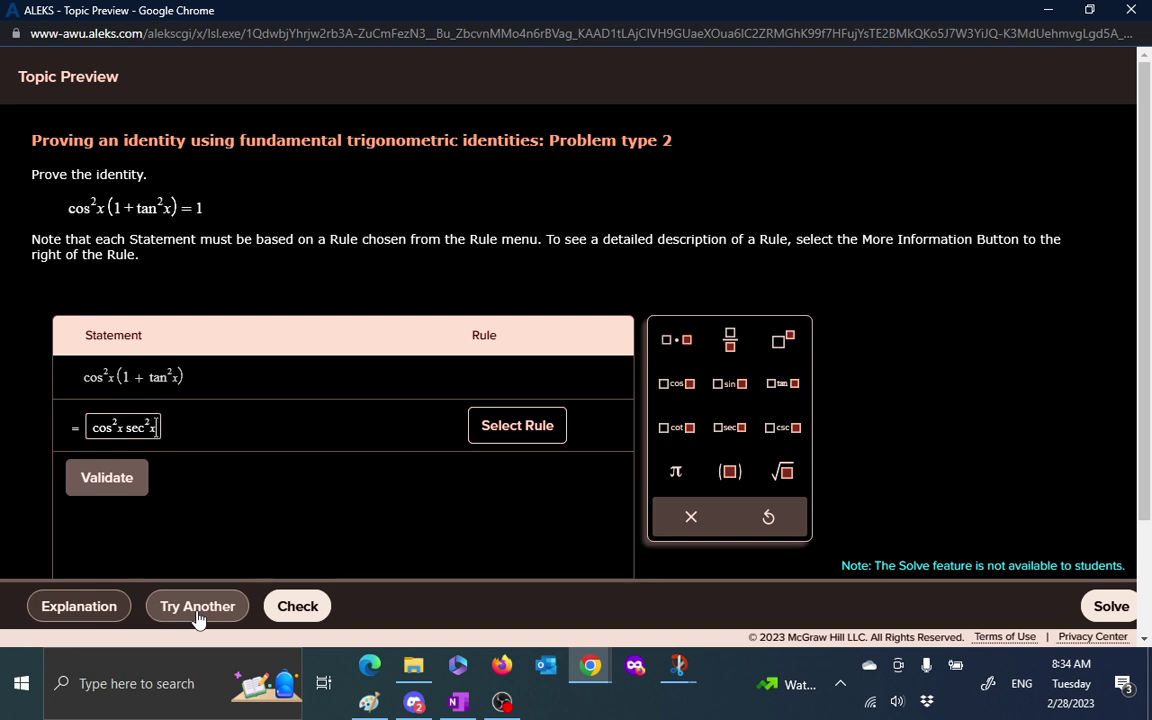
{"action": "left_click", "coordinate": [522, 428]}
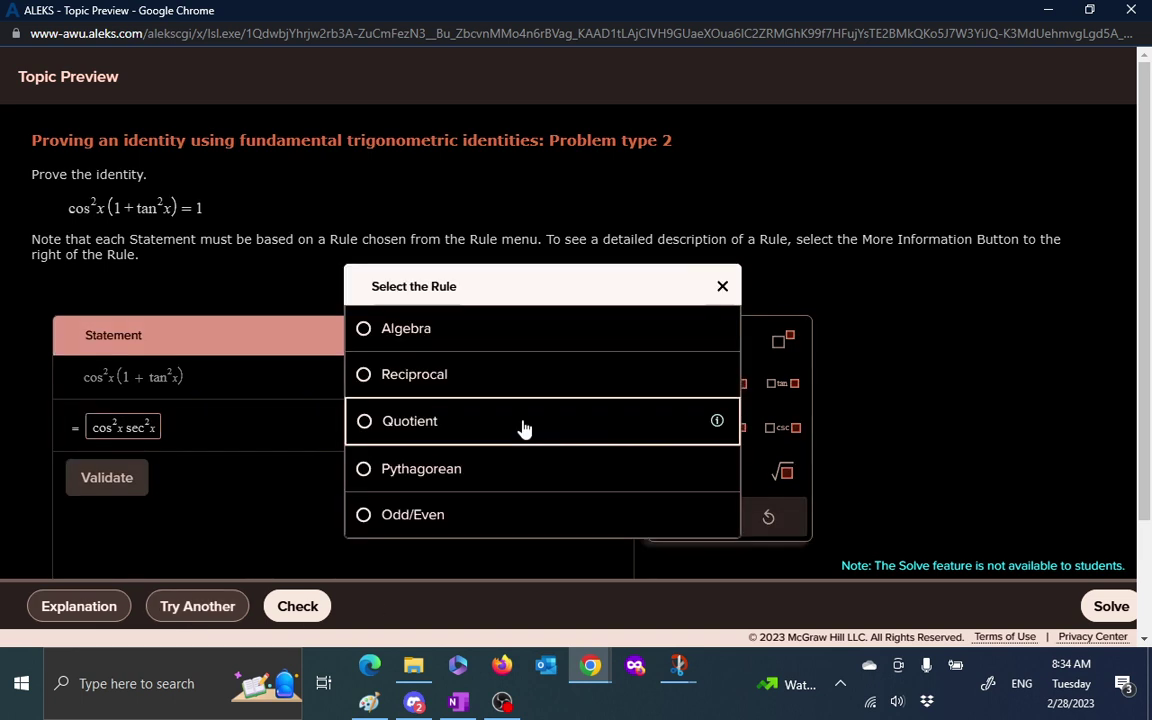
{"action": "left_click", "coordinate": [488, 468]}
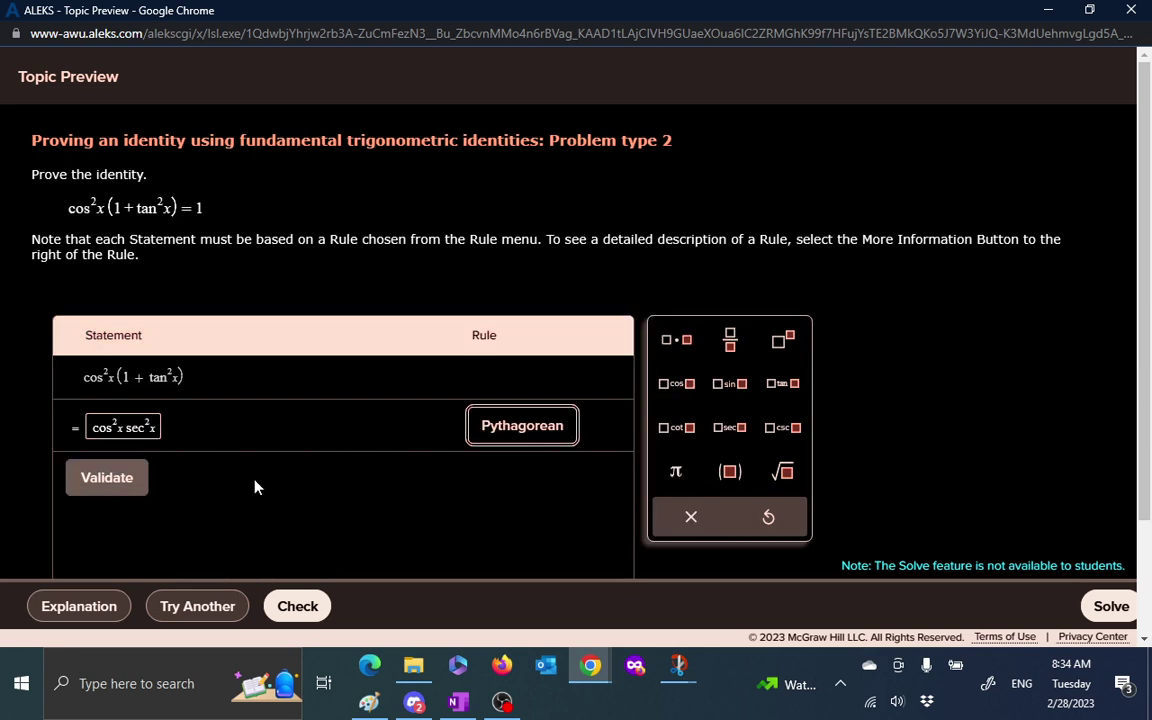
{"action": "left_click", "coordinate": [130, 482]}
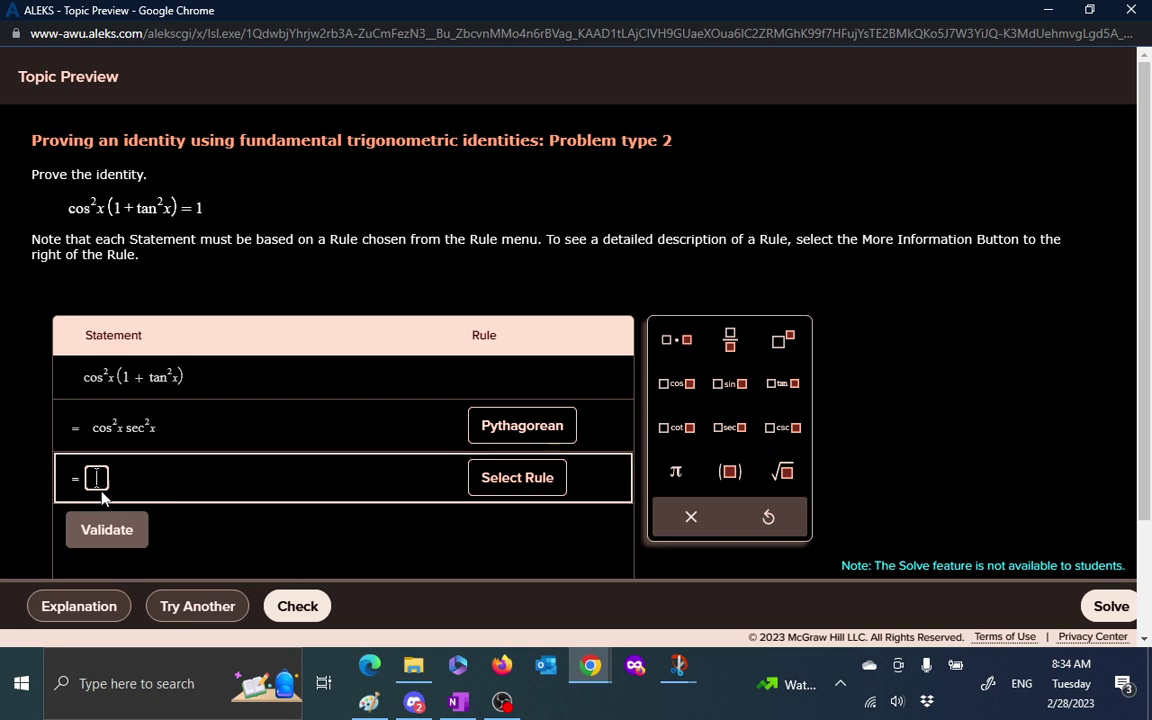
Enter cos²x(1/cos²x) as the statement of the second proof line.
{"action": "type", "text": "cos"}
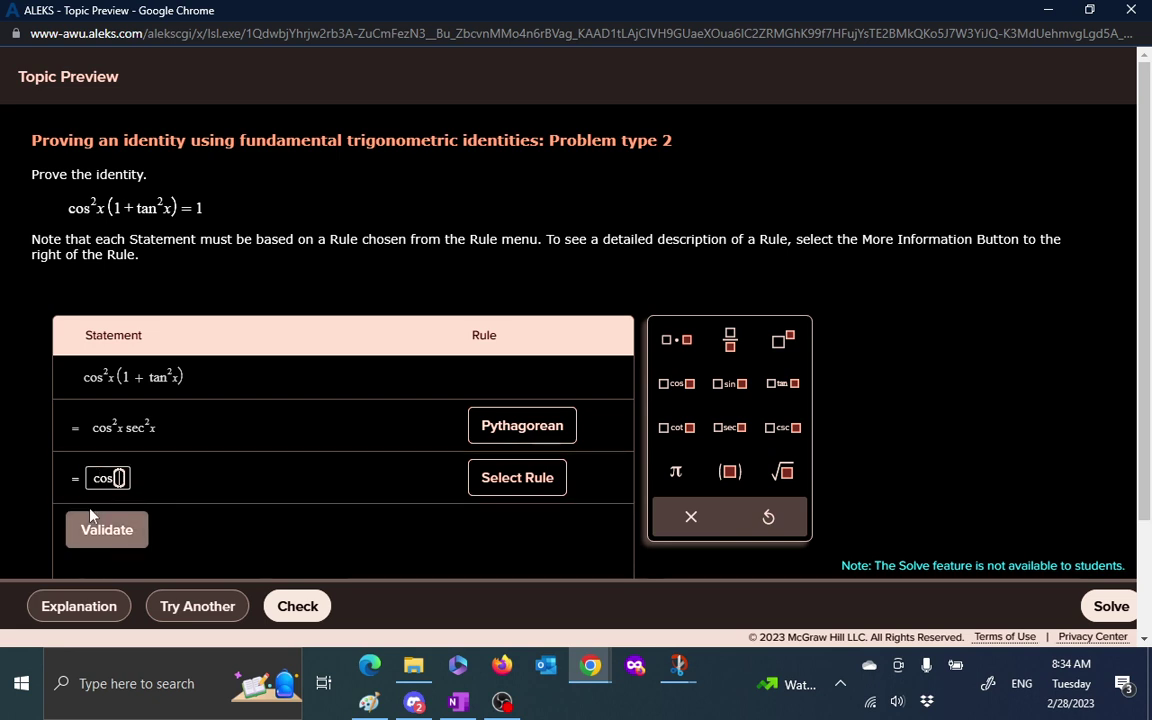
{"action": "type", "text": "^"}
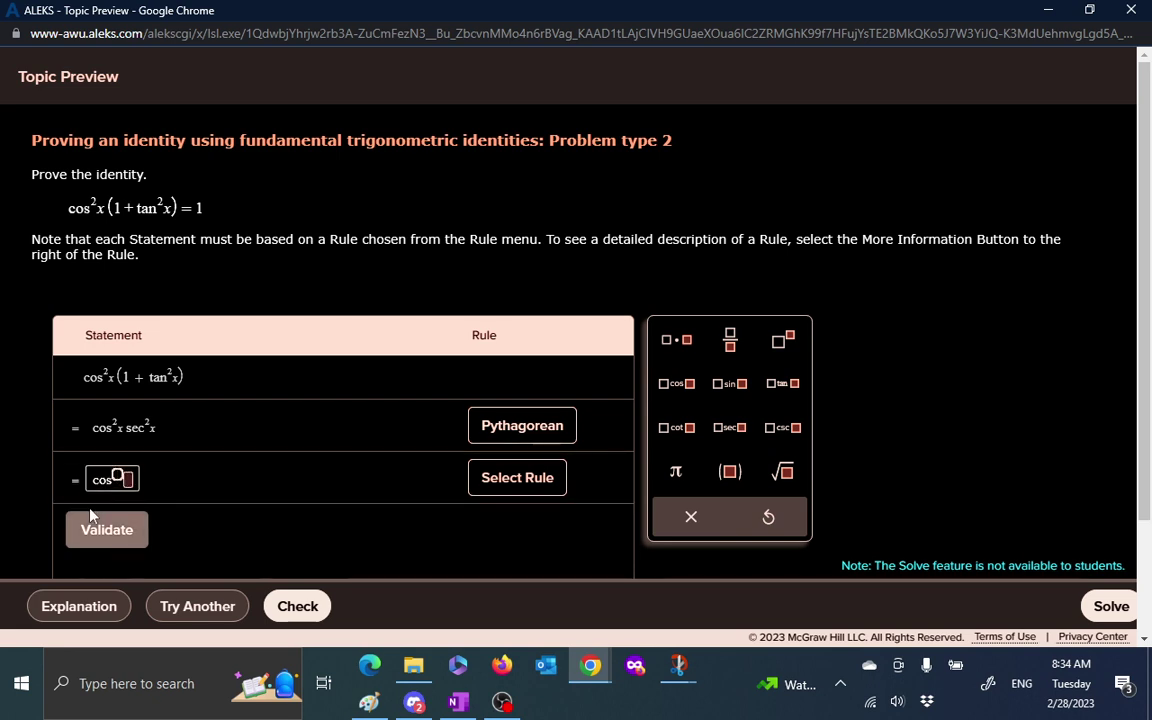
{"action": "type", "text": "2x(1/"}
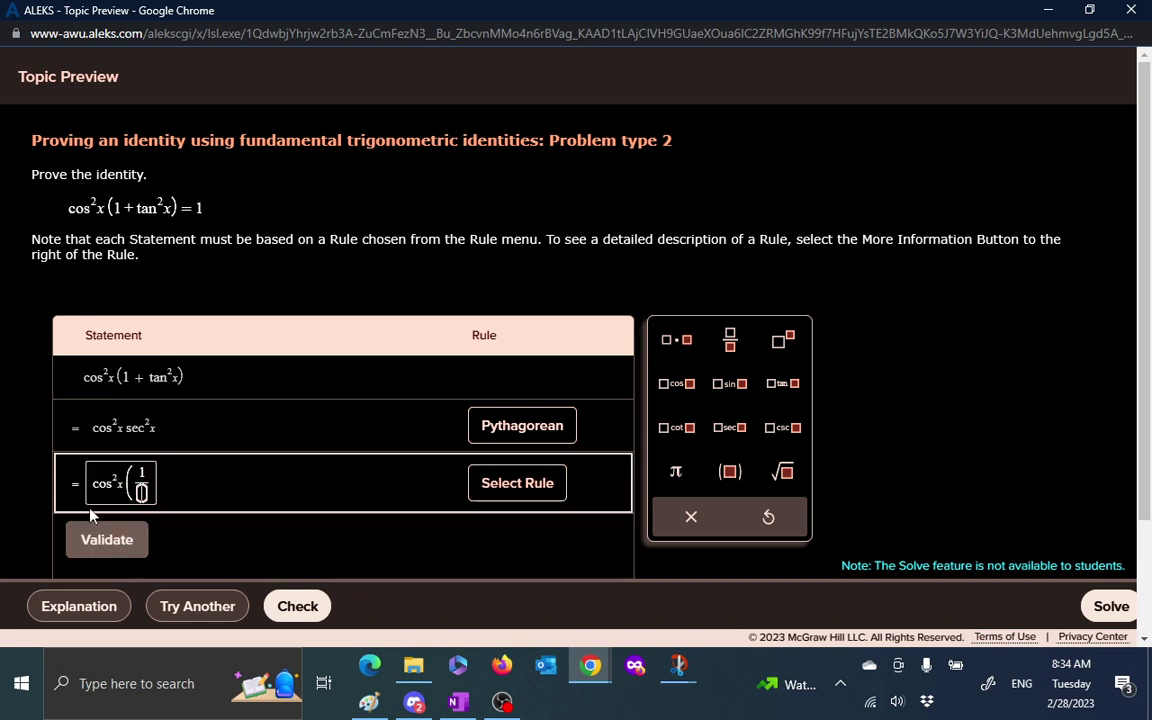
{"action": "type", "text": "cos^2"}
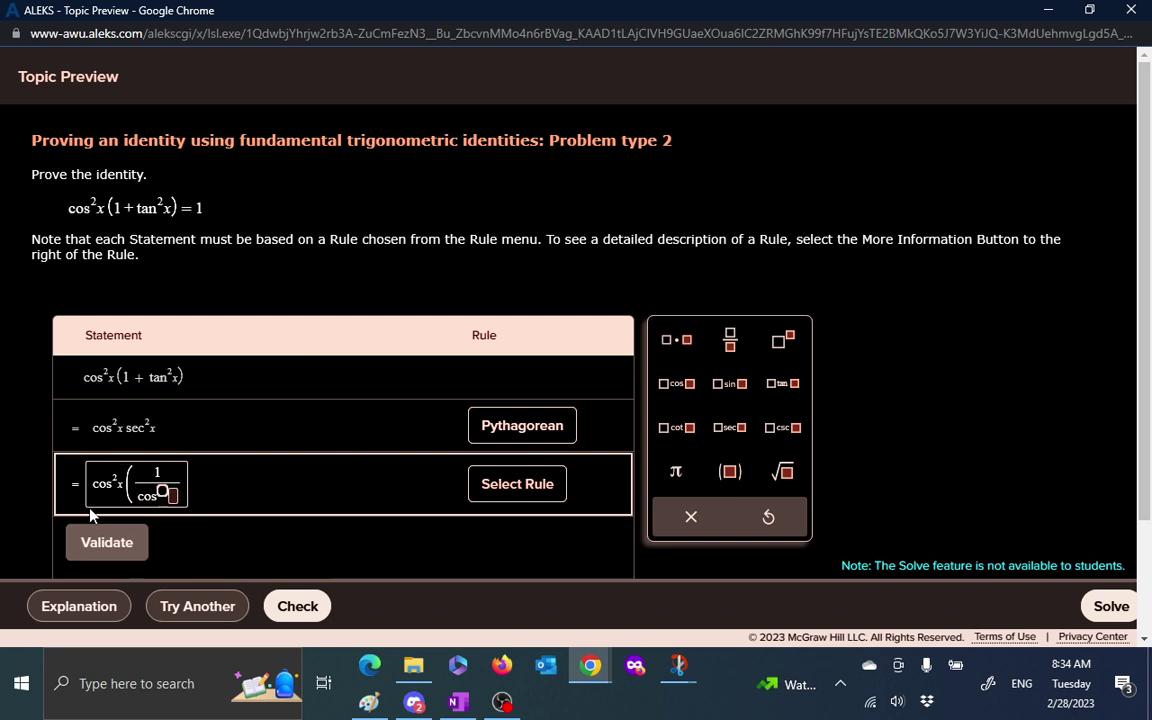
{"action": "key", "text": "Right"}
{"action": "type", "text": "x"}
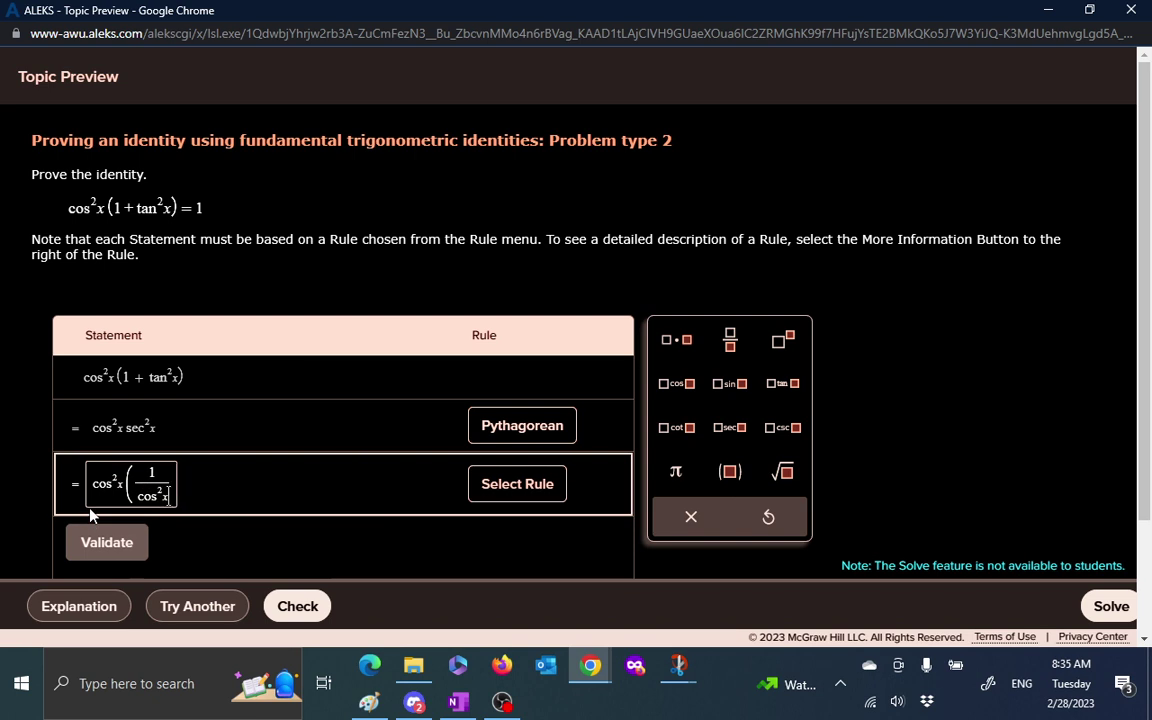
{"action": "key", "text": "Right"}
{"action": "type", "text": ")"}
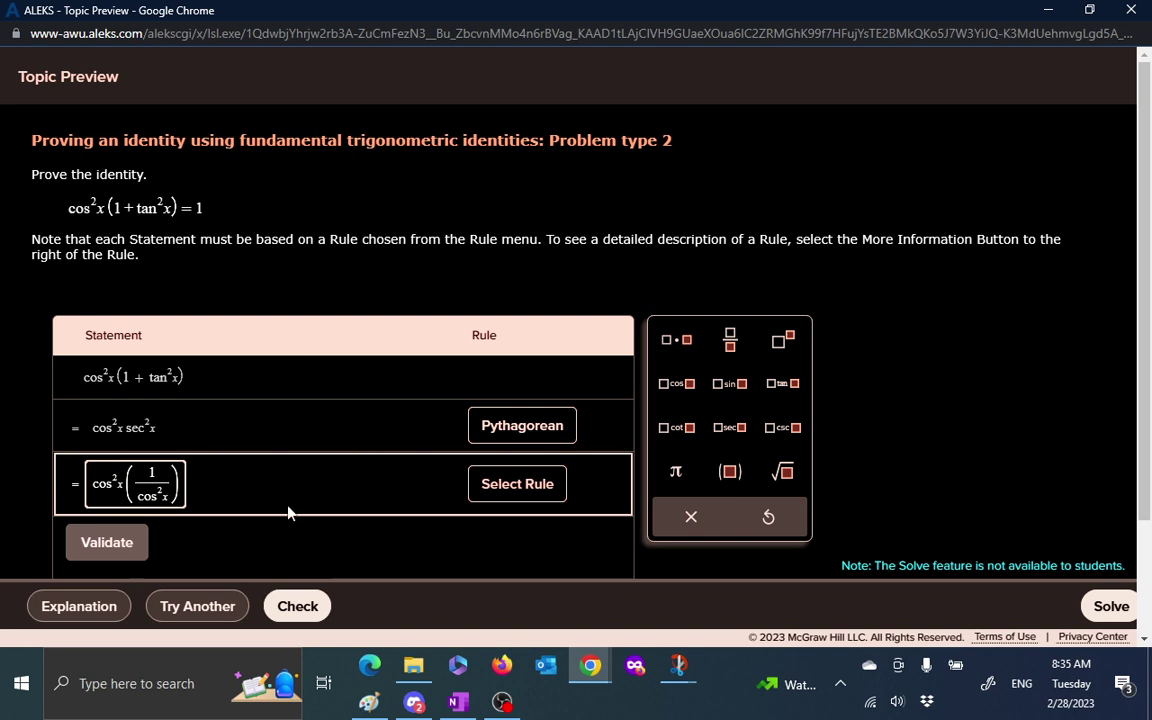
Assign the Reciprocal rule to the second proof line and validate it.
{"action": "left_click", "coordinate": [512, 498]}
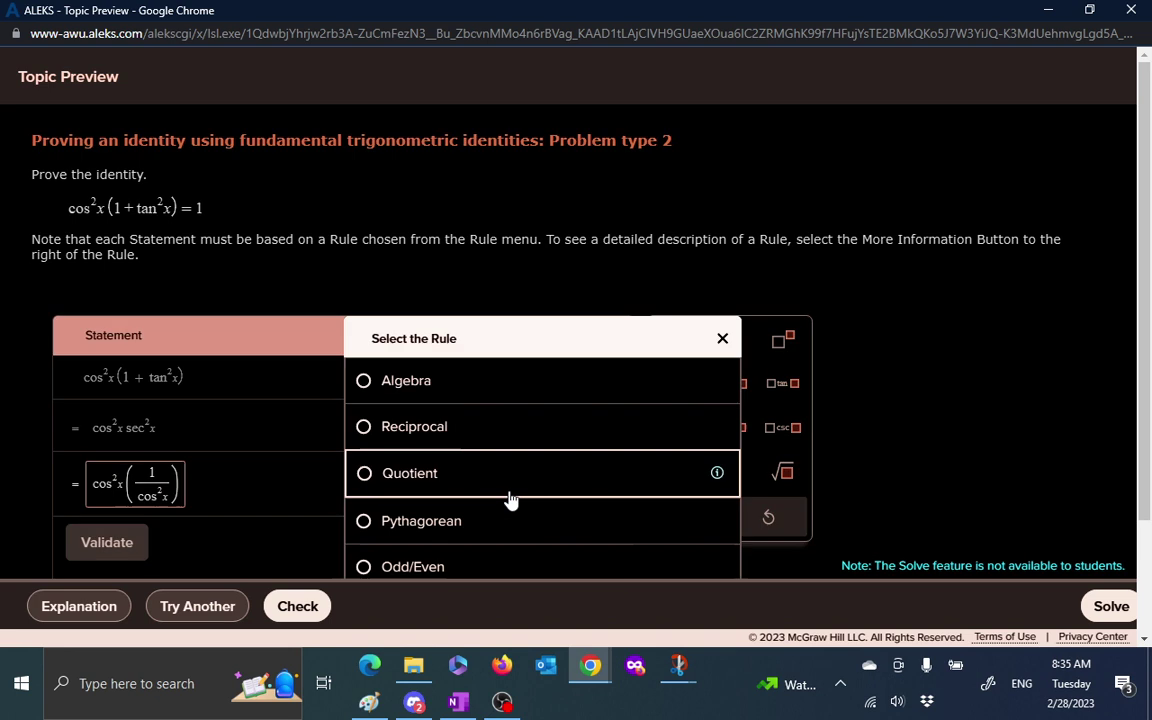
{"action": "left_click", "coordinate": [483, 441]}
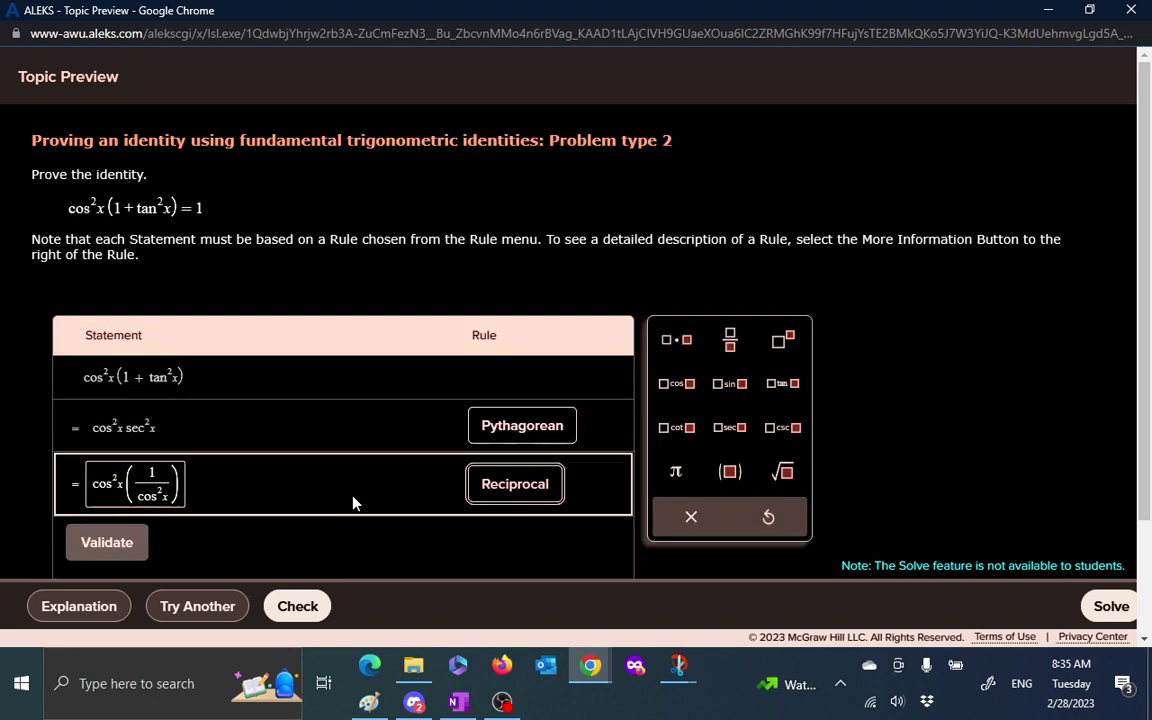
{"action": "left_click", "coordinate": [107, 542]}
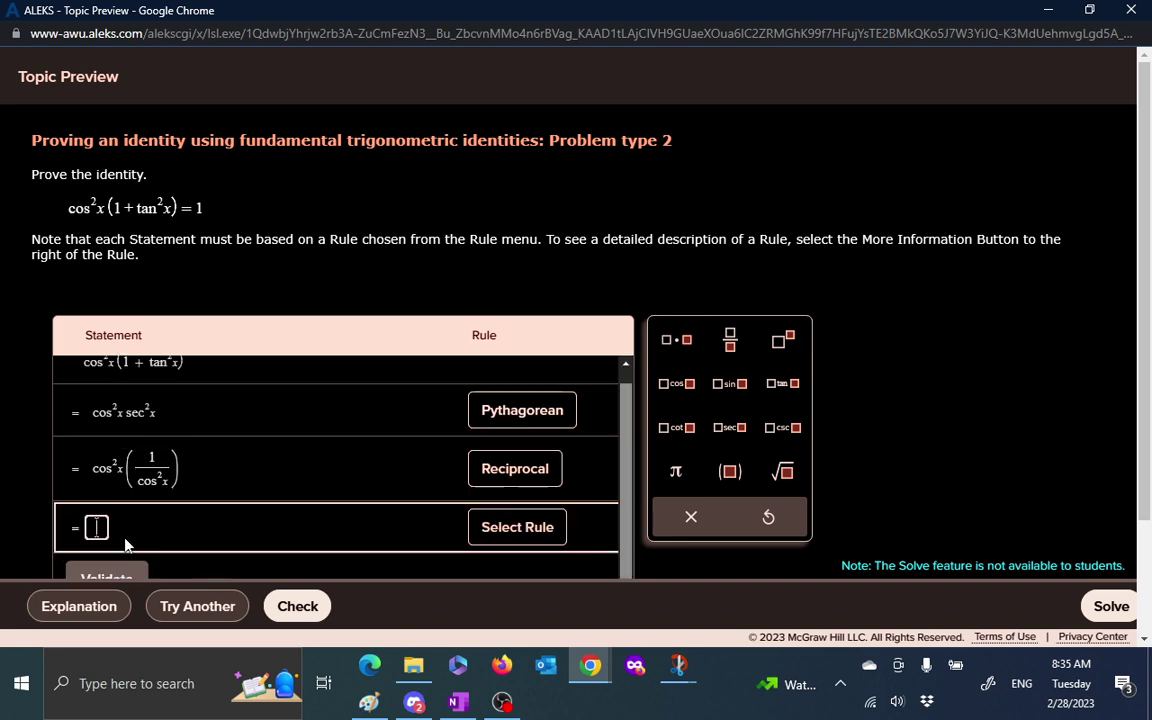
Finish the proof with the statement 1 under the Algebra rule, validate it and submit the answer for checking.
{"action": "type", "text": "1"}
{"action": "left_click", "coordinate": [495, 541]}
{"action": "left_click", "coordinate": [437, 432]}
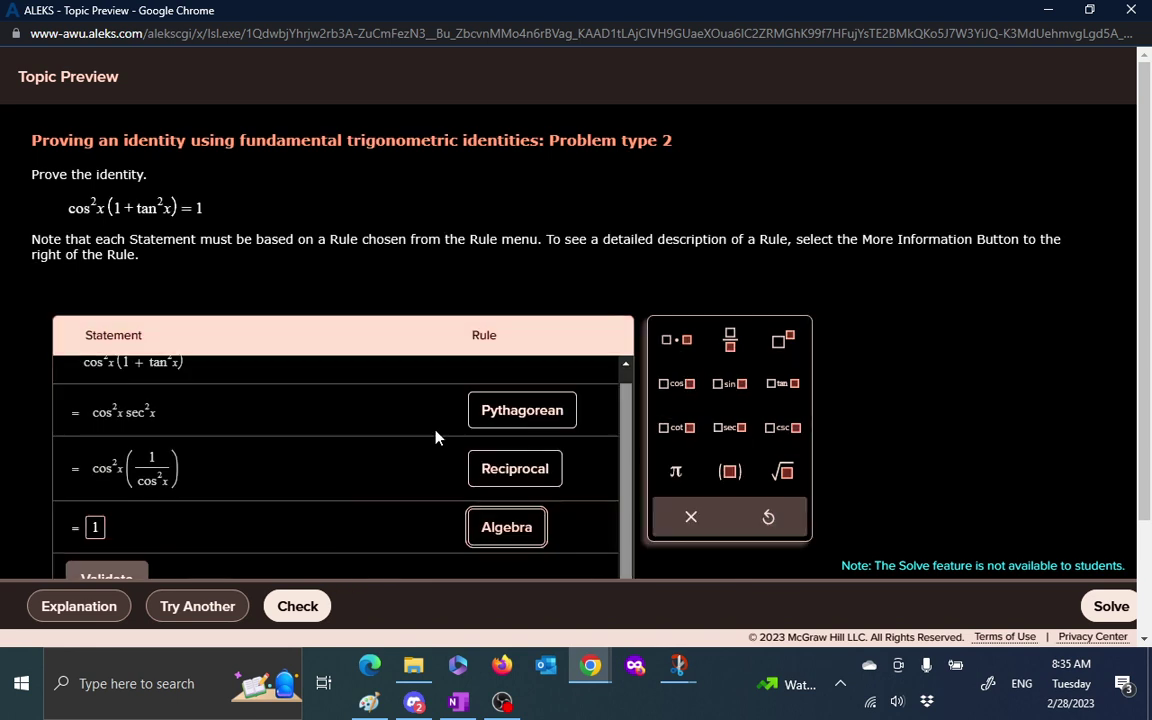
{"action": "scroll", "coordinate": [290, 527], "scroll_direction": "down", "scroll_amount": 2}
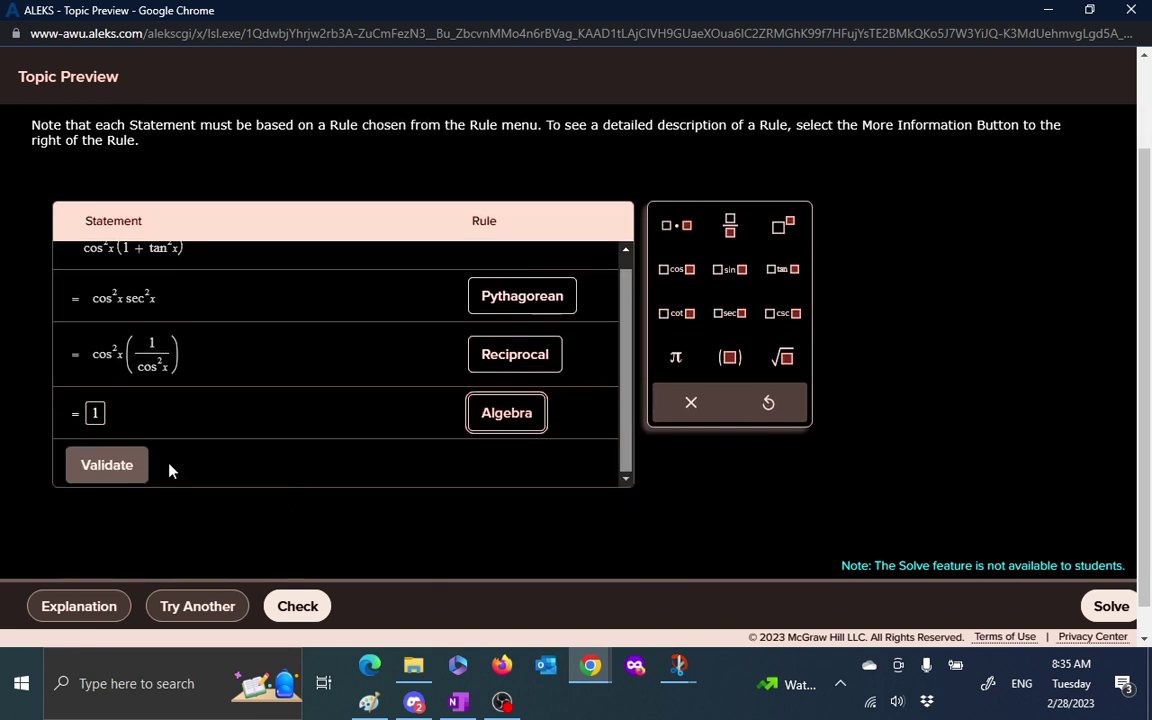
{"action": "left_click", "coordinate": [110, 466]}
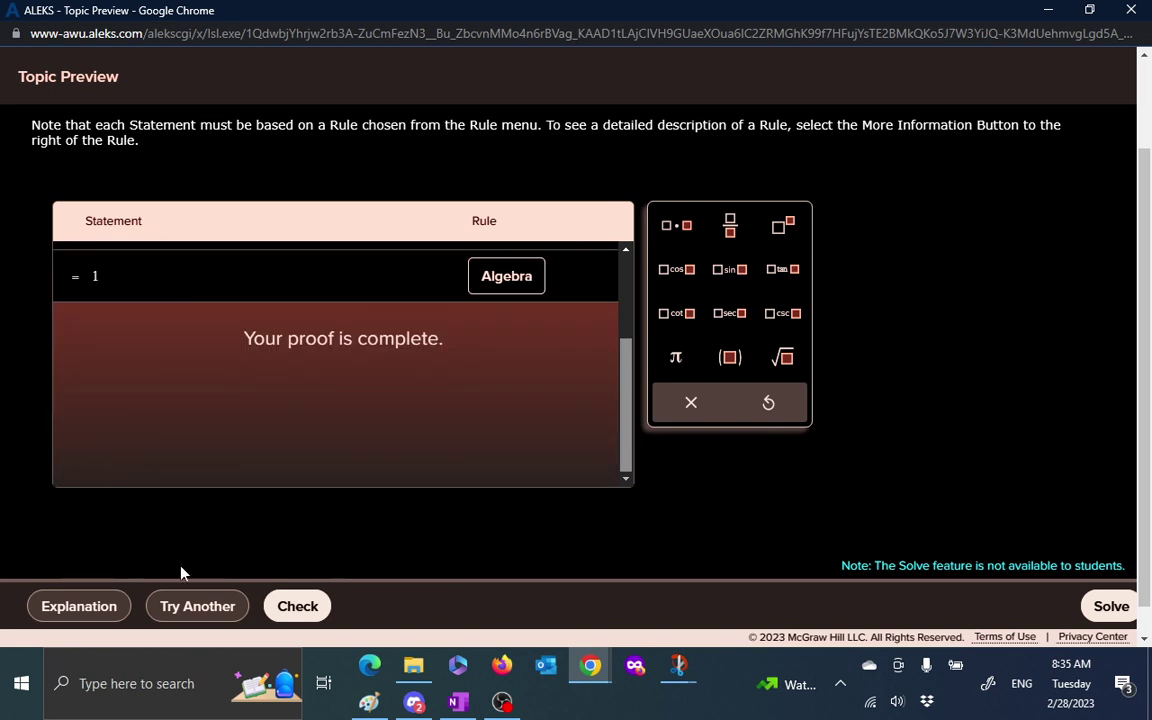
{"action": "left_click", "coordinate": [298, 607]}
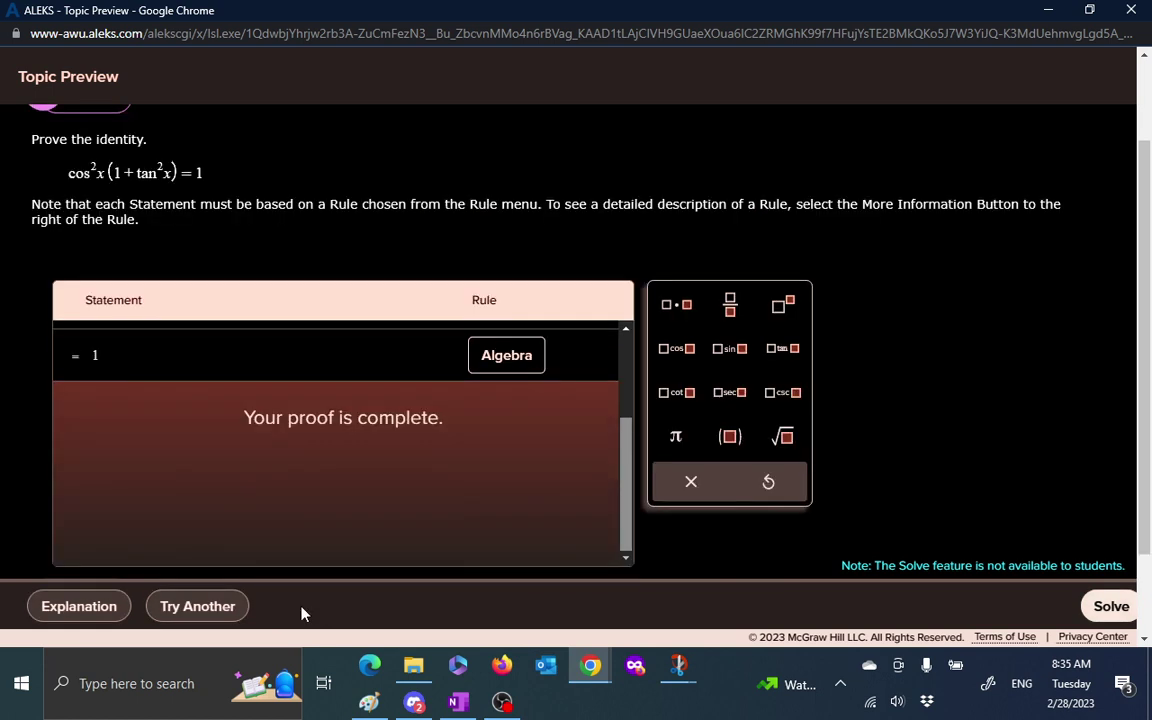
Load another problem and, after reviewing the Pythagorean identities, assign the Pythagorean rule to its first proof line.
{"action": "left_click", "coordinate": [197, 612]}
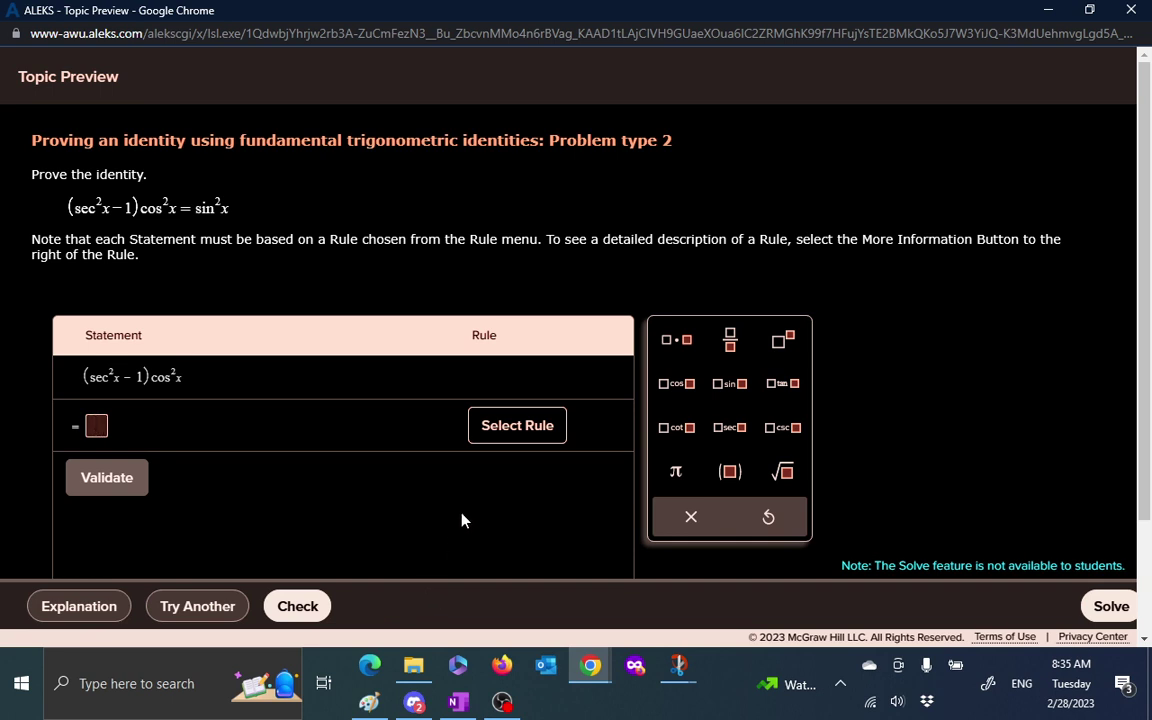
{"action": "left_click", "coordinate": [513, 434]}
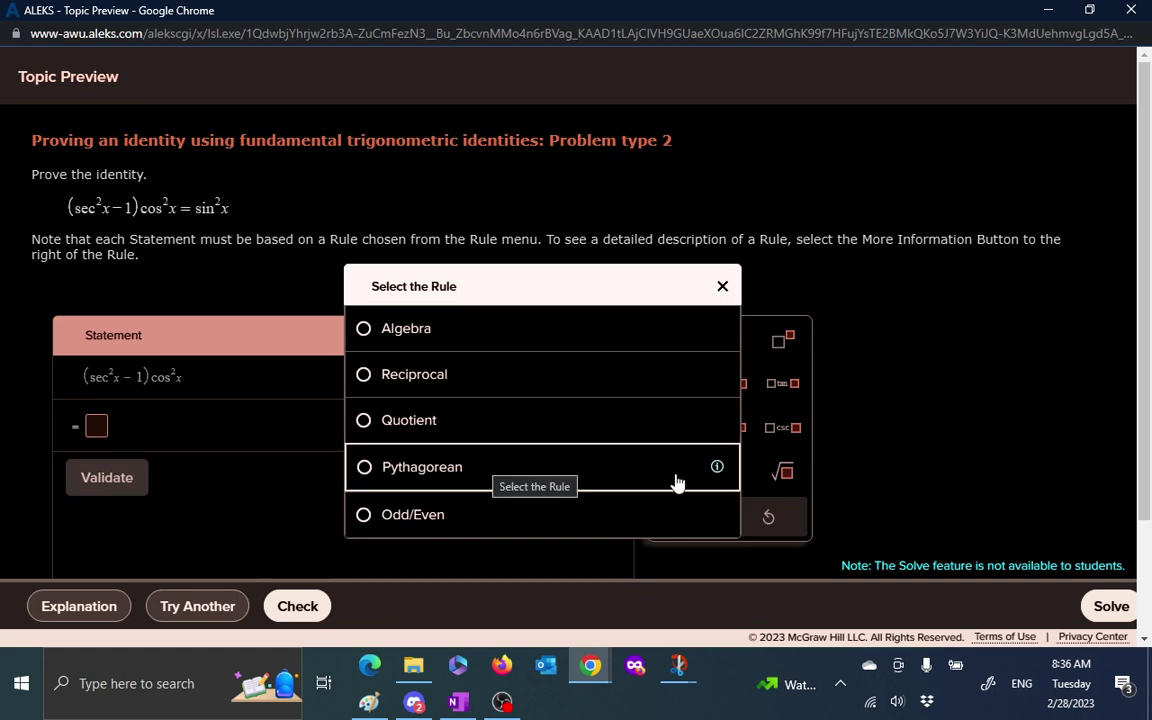
{"action": "left_click", "coordinate": [717, 467]}
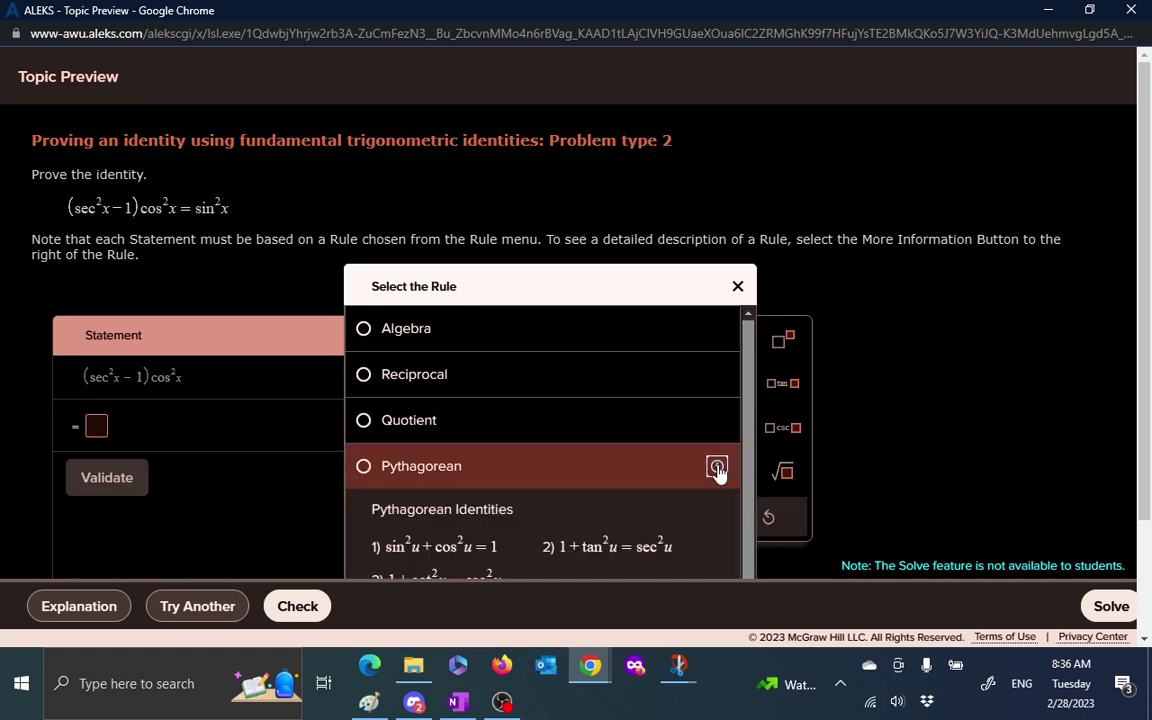
{"action": "scroll", "coordinate": [710, 478], "scroll_direction": "down", "scroll_amount": 1}
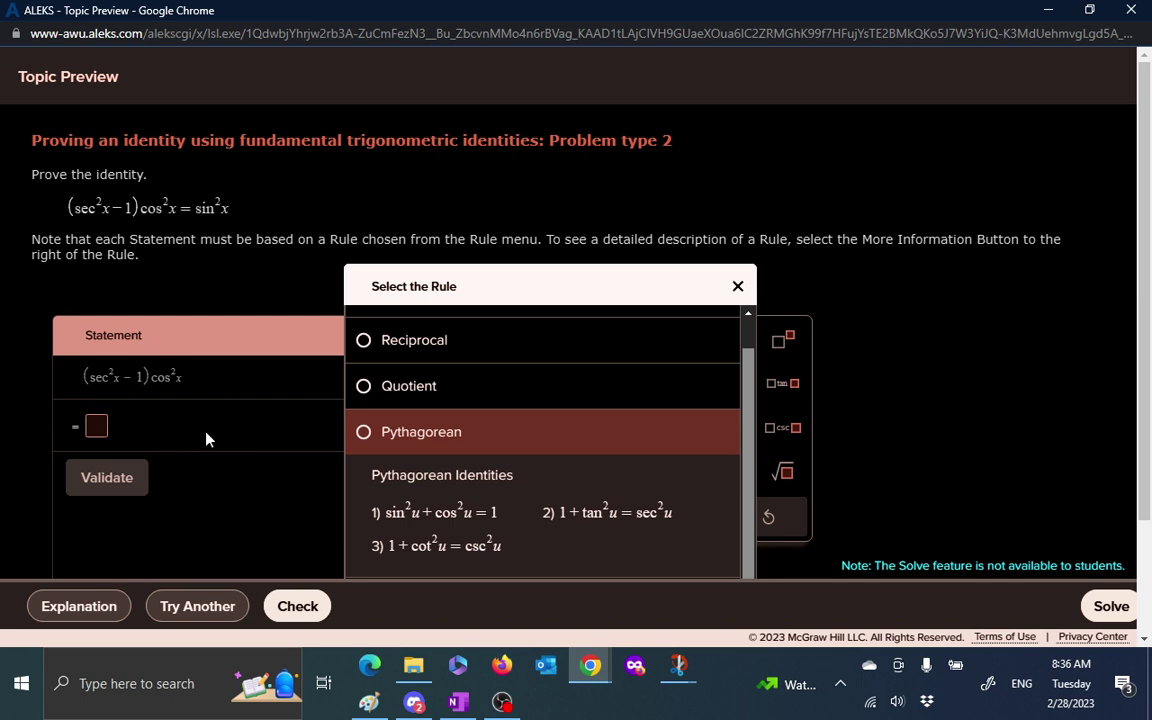
{"action": "left_click", "coordinate": [420, 432]}
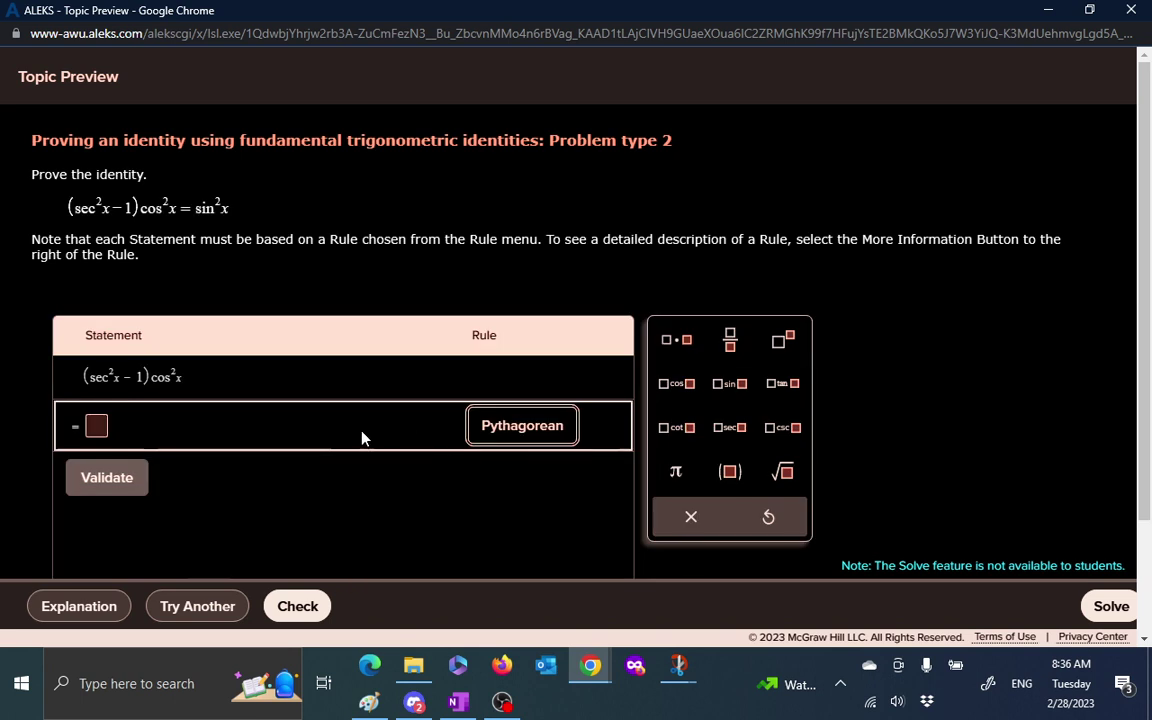
Enter tan²x cos²x as the statement for the Pythagorean line and validate it.
{"action": "left_click", "coordinate": [99, 428]}
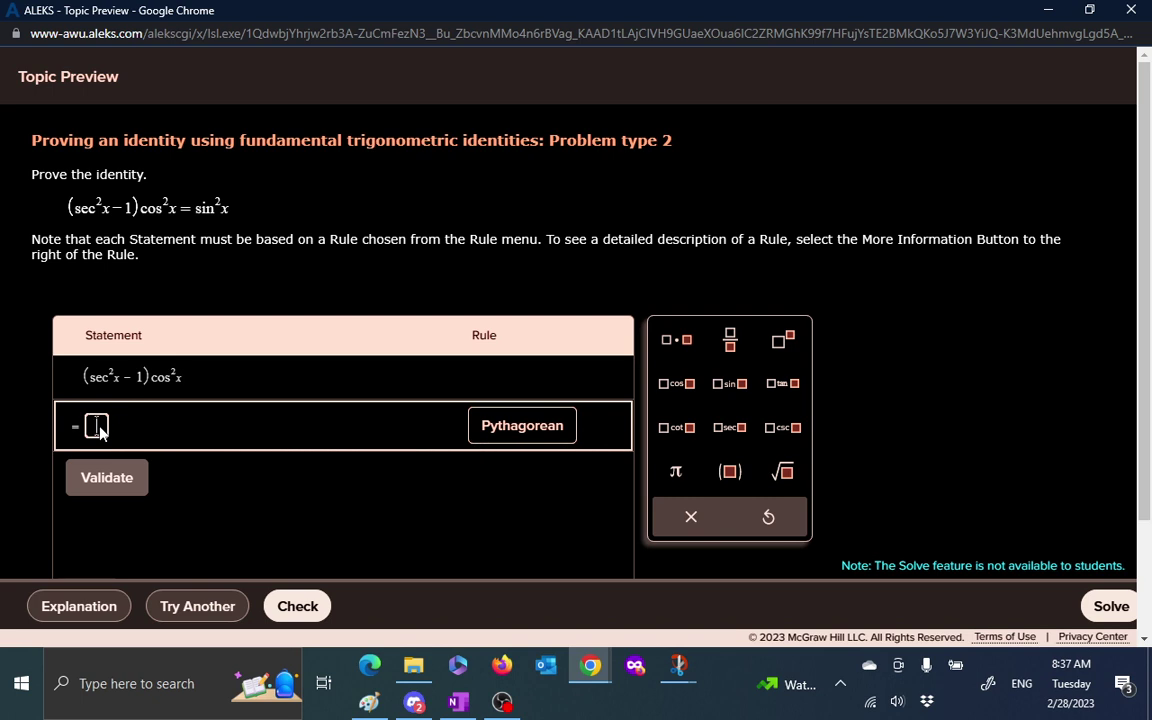
{"action": "type", "text": "tan^2"}
{"action": "key", "text": "Right"}
{"action": "type", "text": "x cos^2"}
{"action": "key", "text": "Right"}
{"action": "type", "text": "x"}
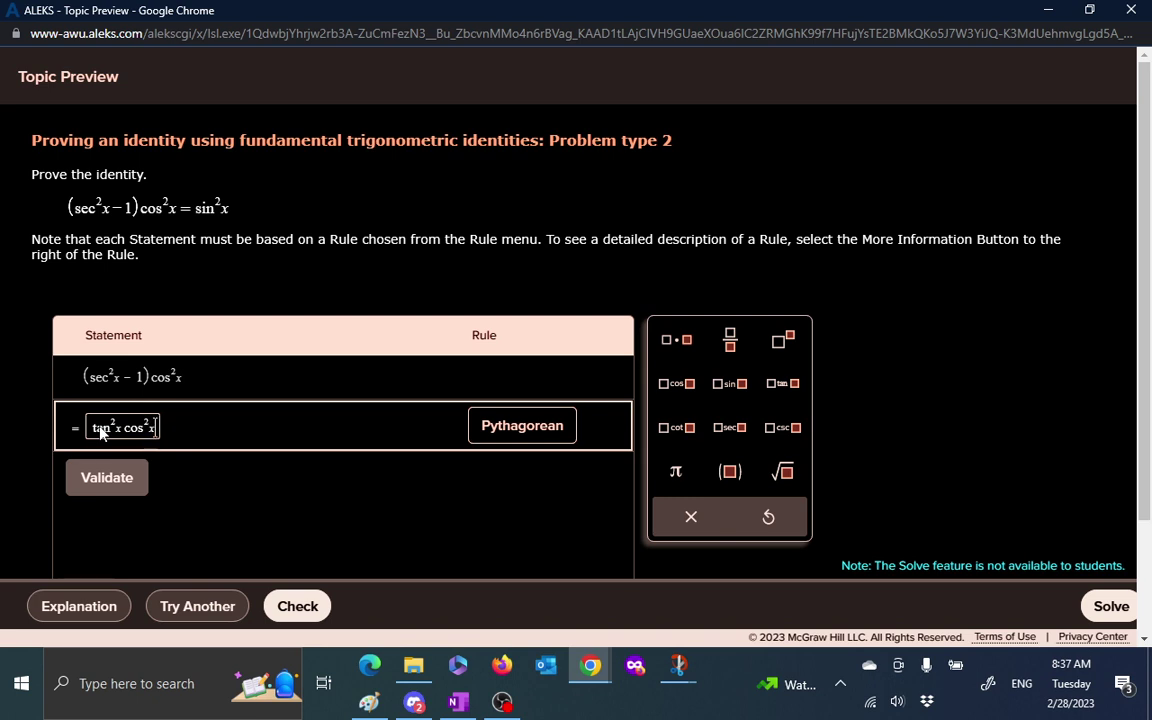
{"action": "left_click", "coordinate": [125, 482]}
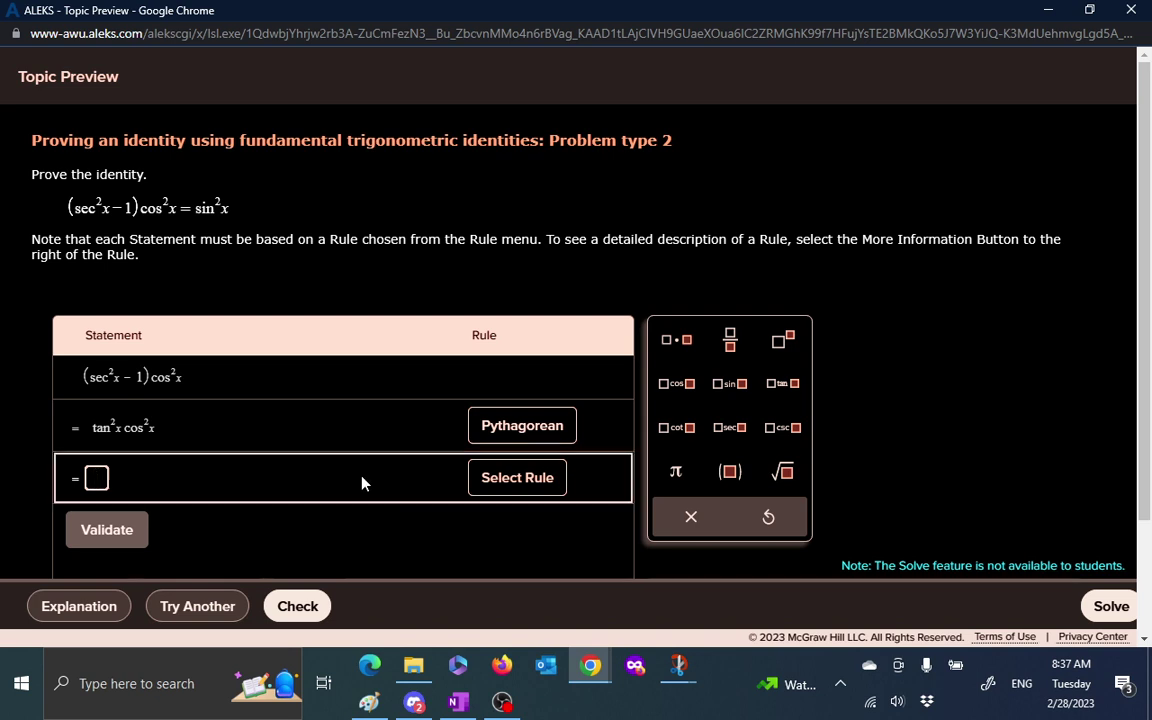
Review the Quotient identities and assign the Quotient rule to the second proof line.
{"action": "left_click", "coordinate": [530, 490]}
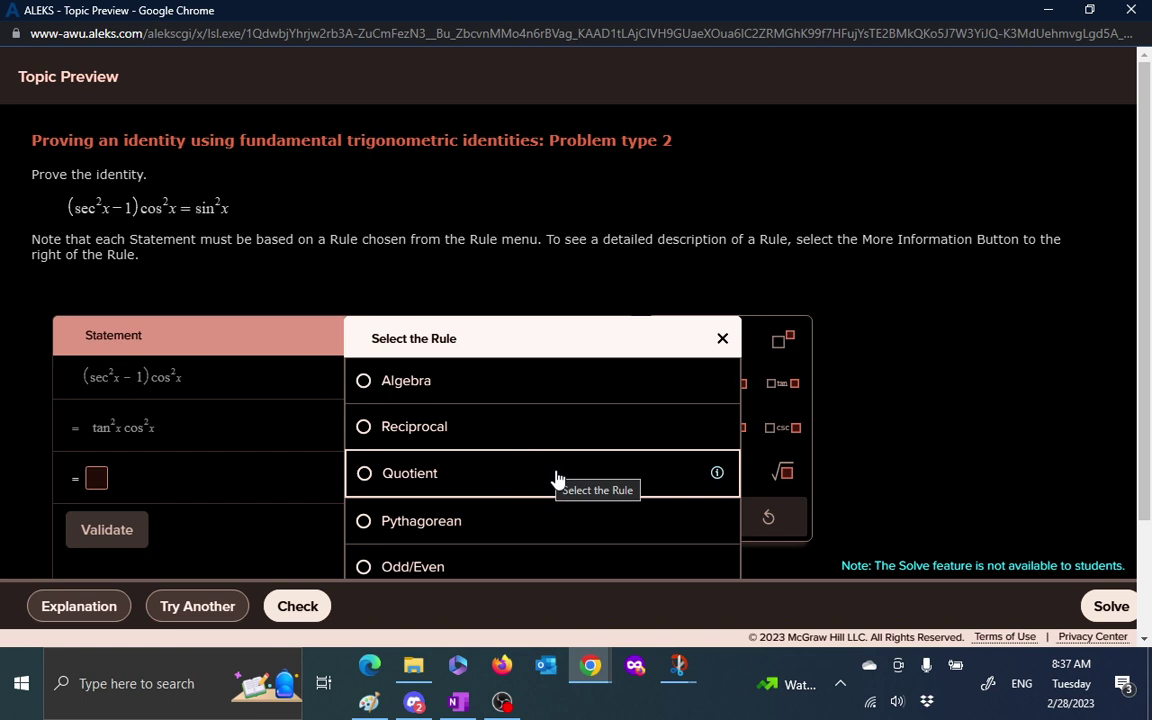
{"action": "left_click", "coordinate": [716, 474]}
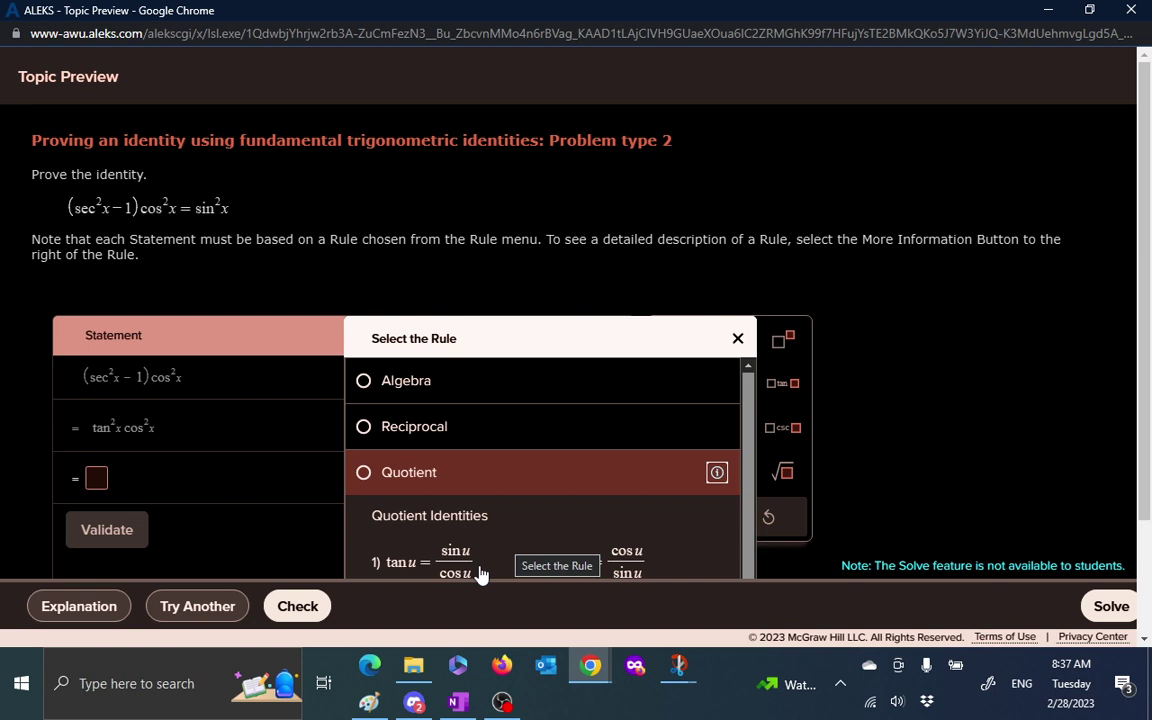
{"action": "left_click", "coordinate": [440, 486]}
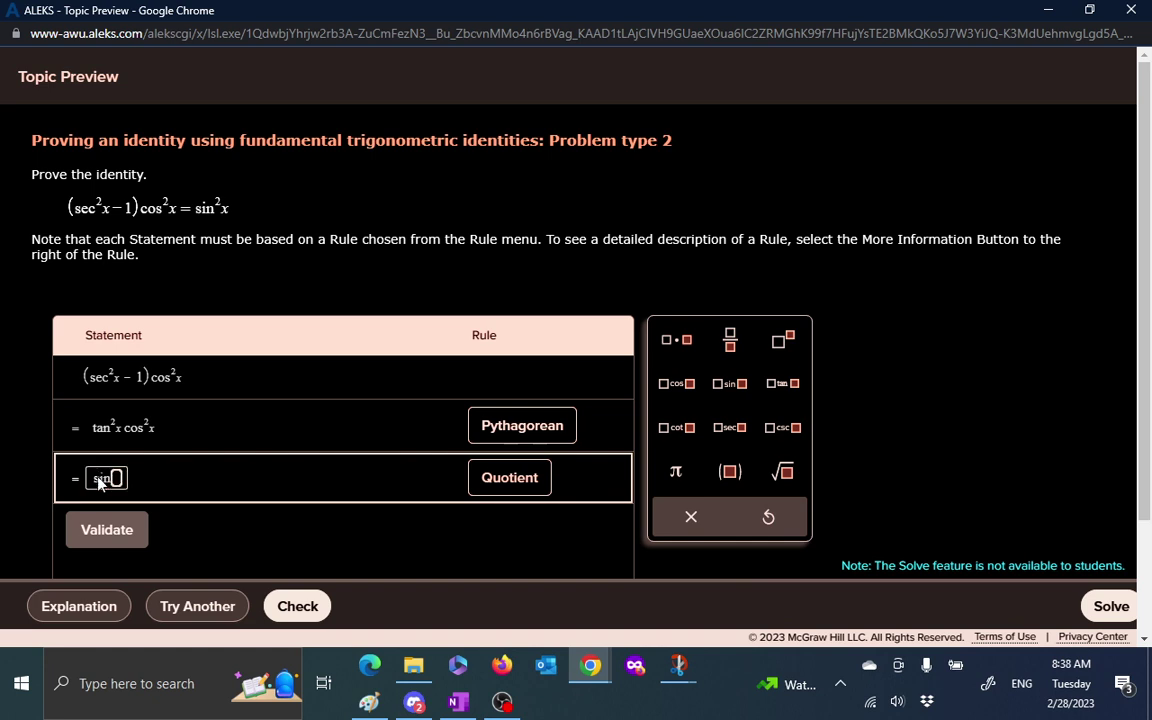
Enter the fraction (sin²x)/cos²x in the Quotient line's statement, with the whole sin²x term as the numerator.
{"action": "key", "text": "BackSpace"}
{"action": "type", "text": "^2x/"}
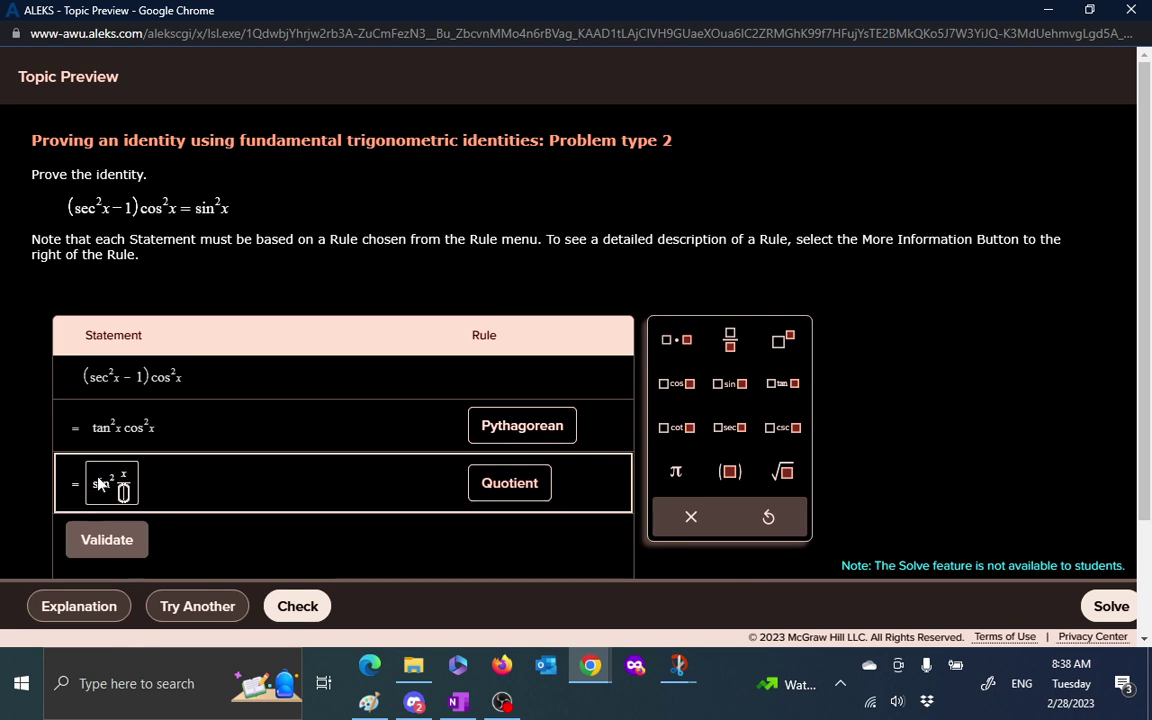
{"action": "key", "text": "BackSpace"}
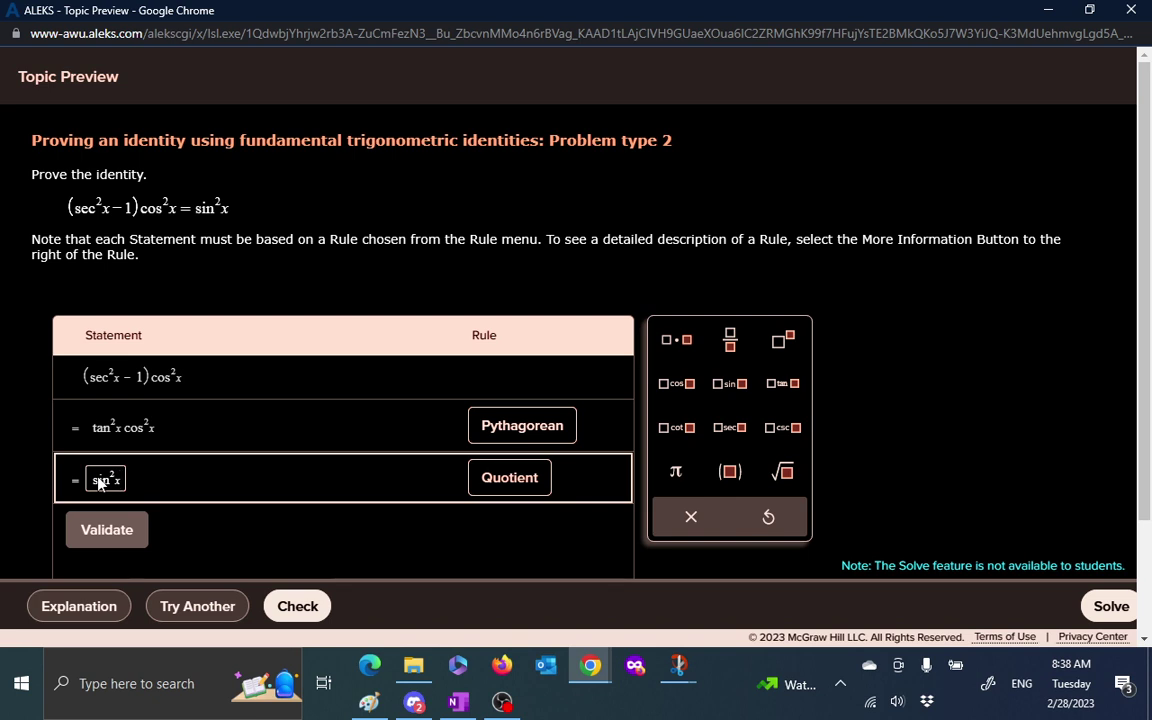
{"action": "type", "text": "(sin^2x)/"}
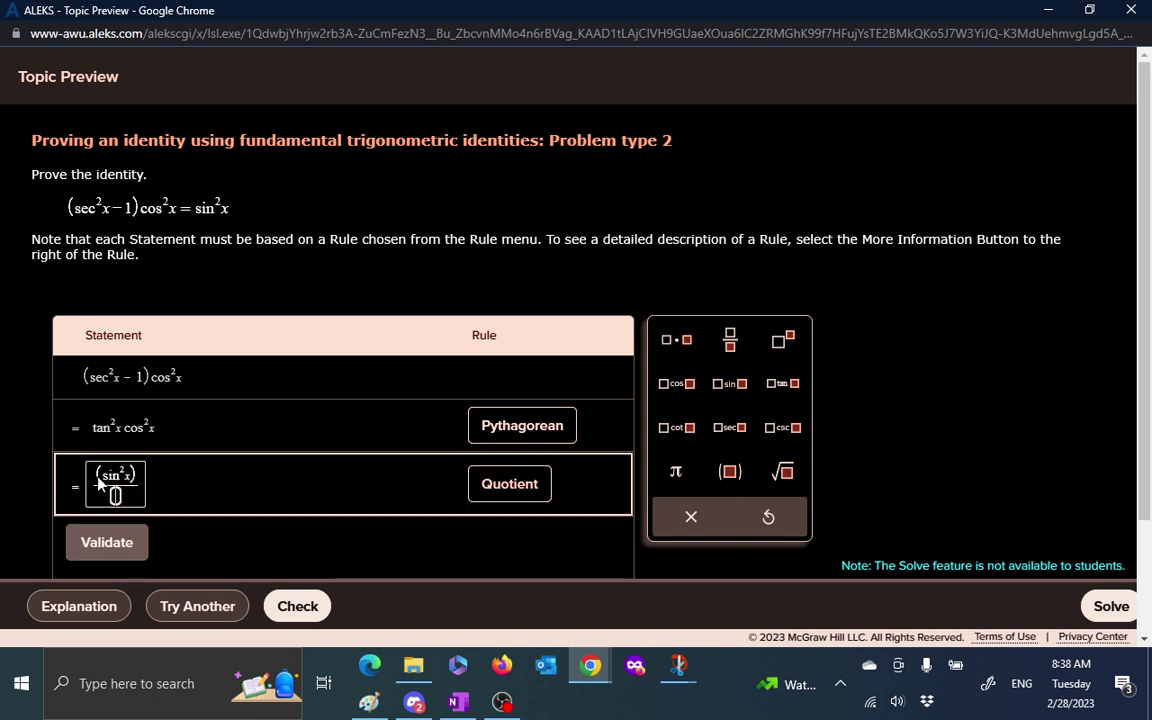
{"action": "type", "text": "cos^2"}
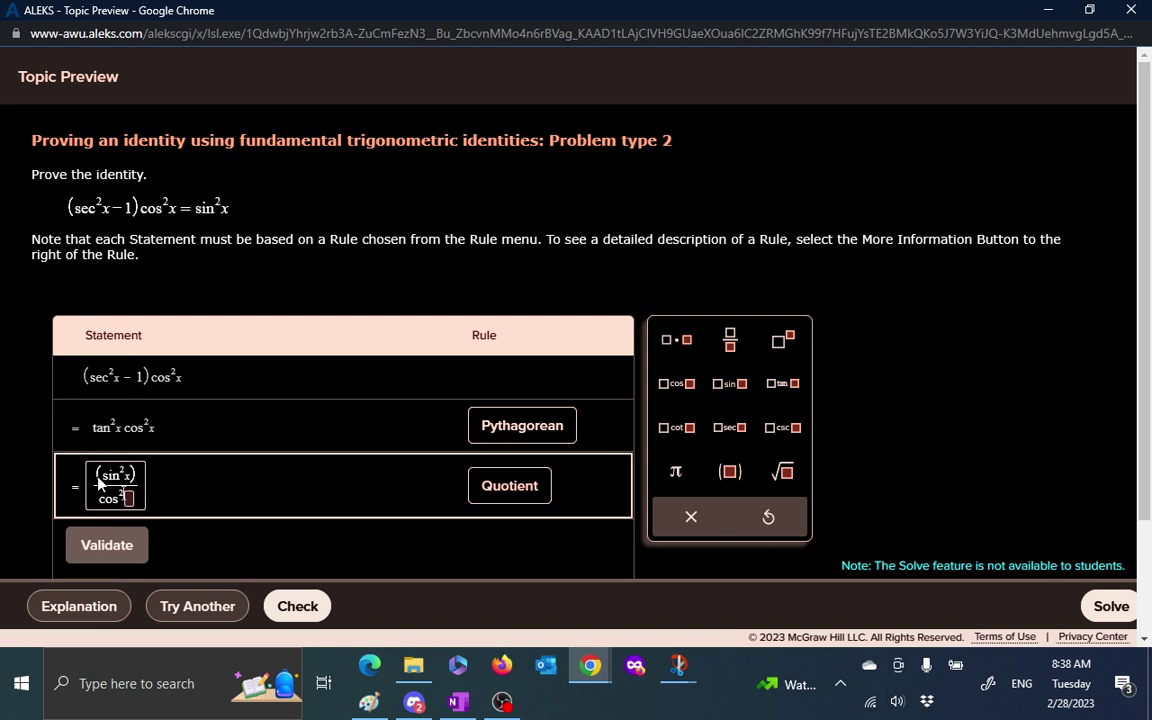
{"action": "type", "text": "x"}
{"action": "key", "text": "Right"}
Multiply the Quotient line's fraction by cos²x and validate the line.
{"action": "type", "text": "cos"}
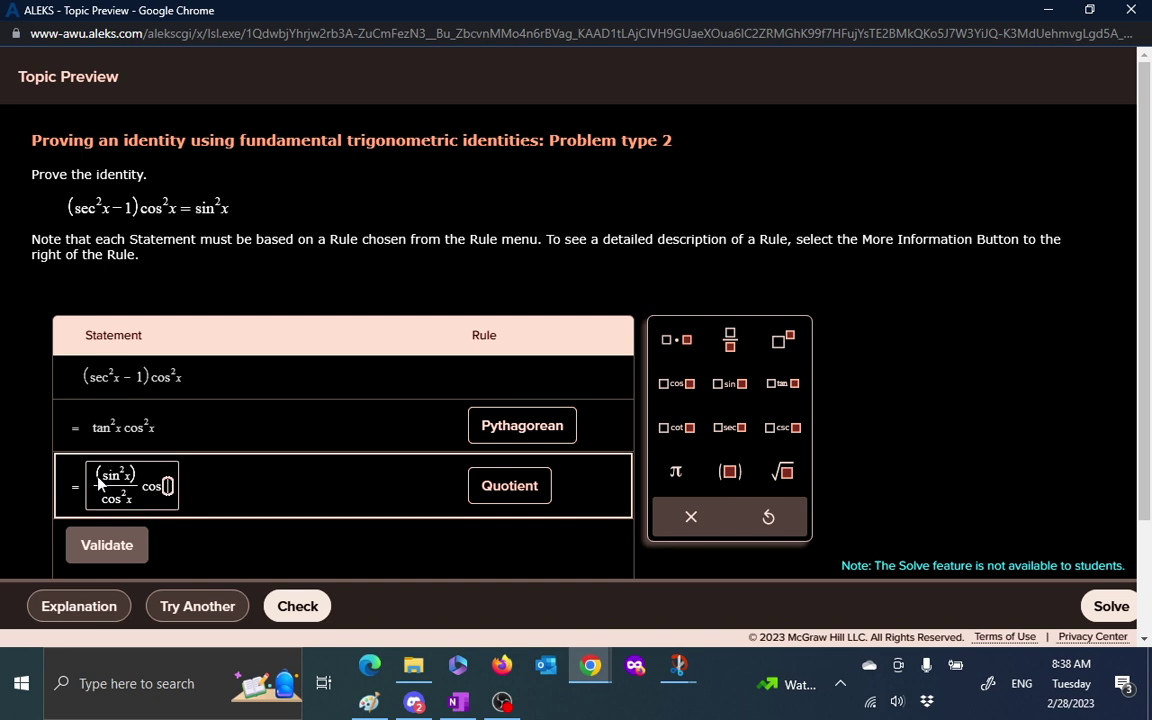
{"action": "type", "text": "^2"}
{"action": "key", "text": "Right"}
{"action": "type", "text": "x"}
{"action": "scroll", "coordinate": [390, 491], "scroll_direction": "down", "scroll_amount": 1}
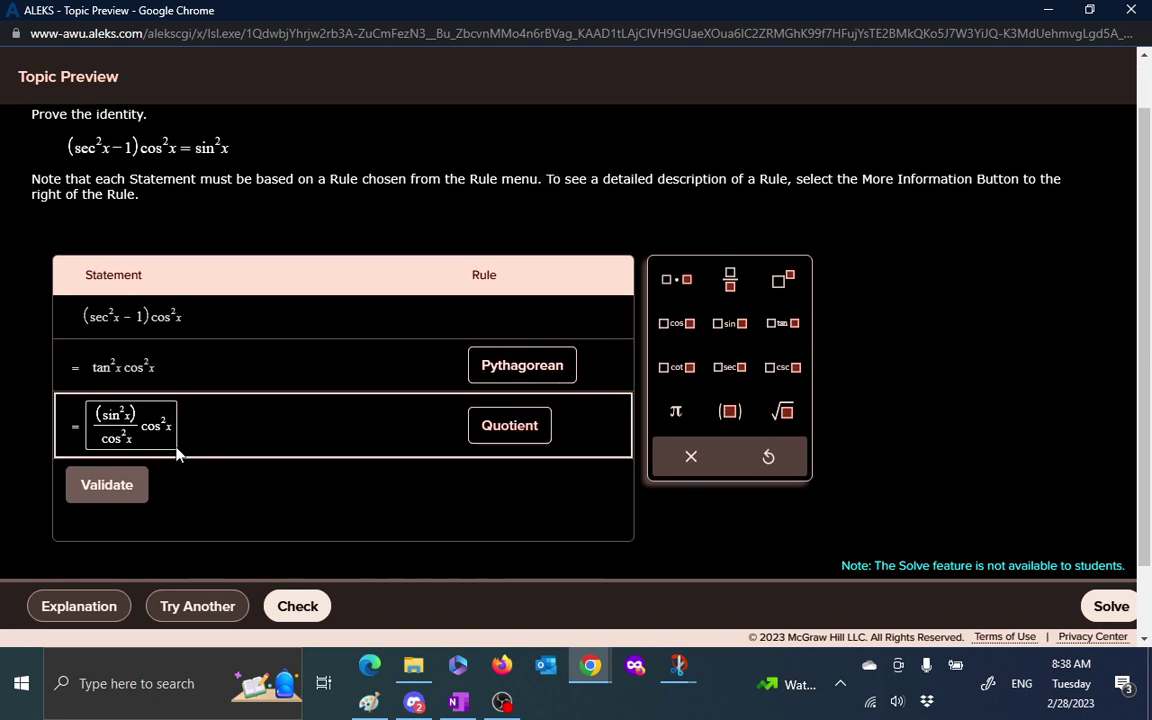
{"action": "left_click", "coordinate": [142, 483]}
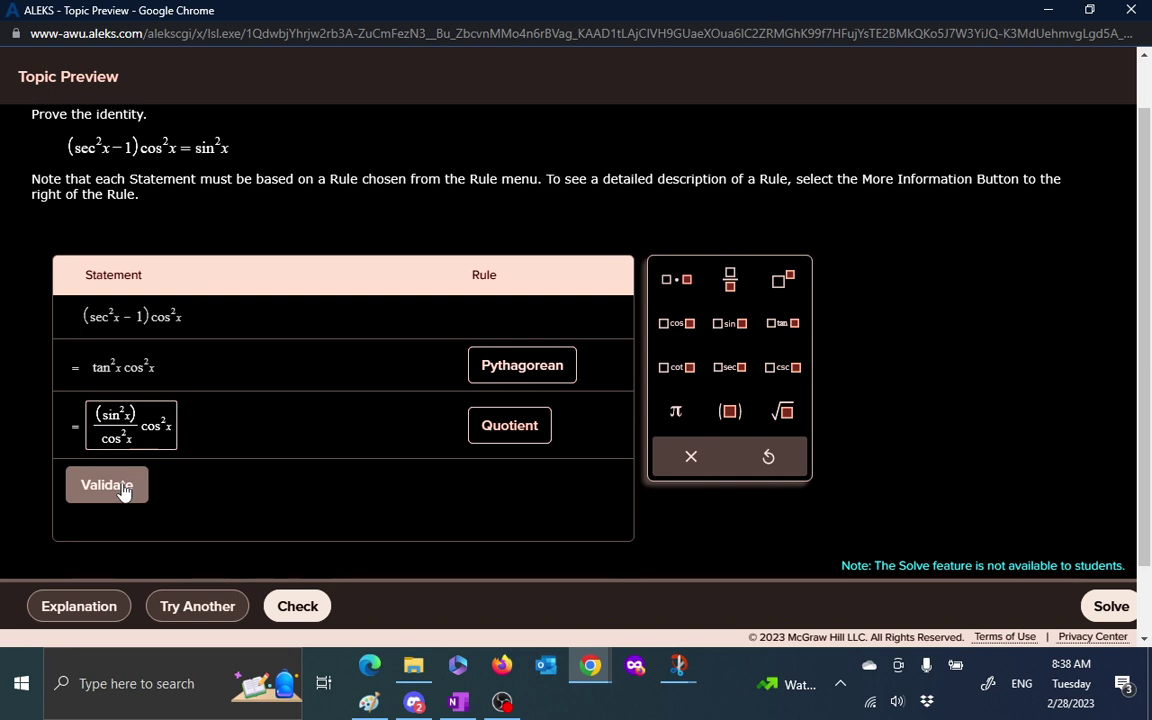
{"action": "left_click", "coordinate": [124, 489]}
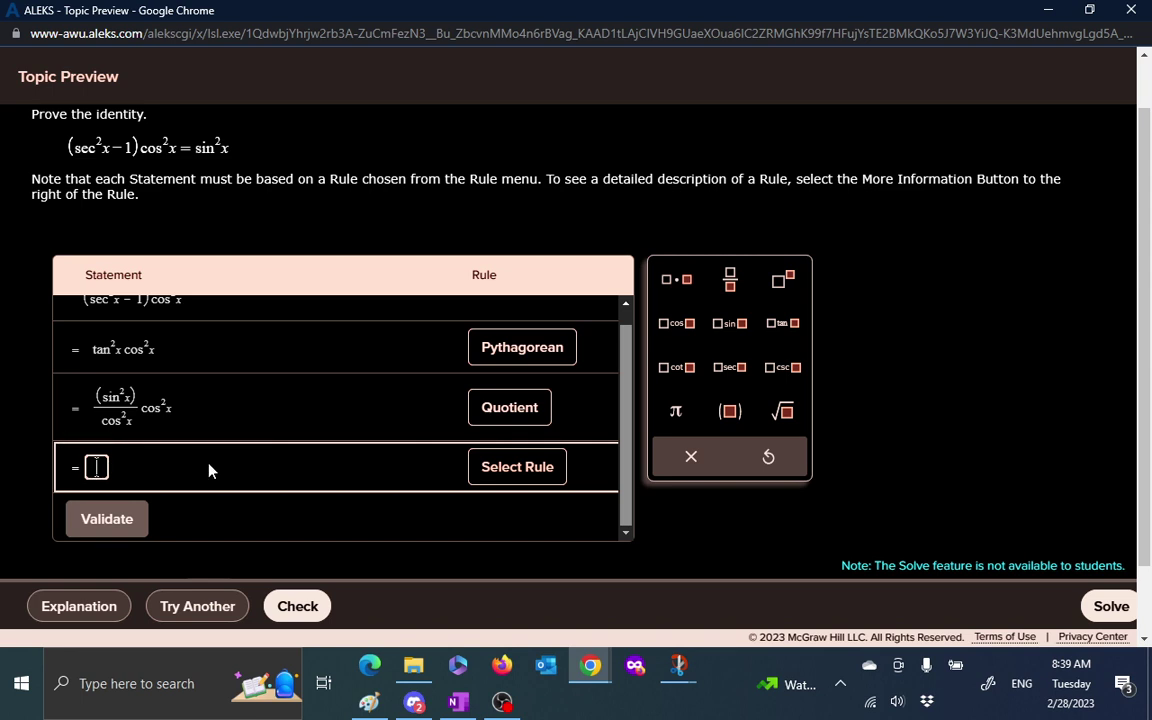
Complete the last proof line with the statement sin²x under the Algebra rule and validate it.
{"action": "type", "text": "sin^2x"}
{"action": "left_click", "coordinate": [512, 478]}
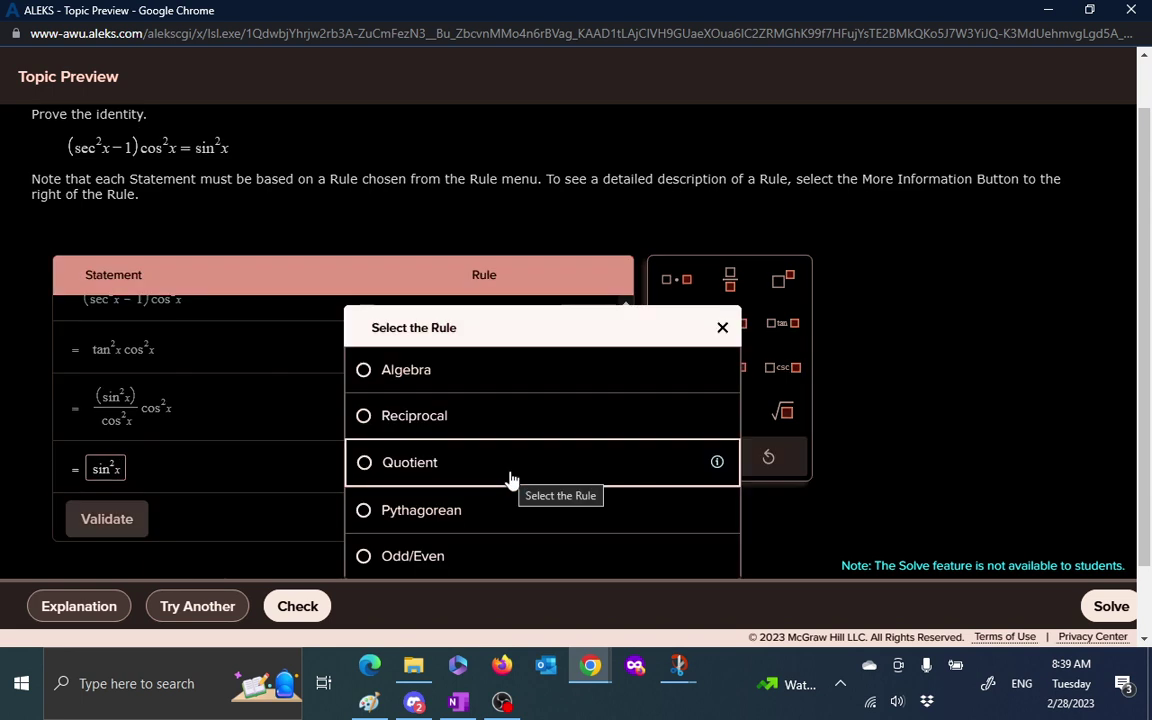
{"action": "left_click", "coordinate": [464, 372]}
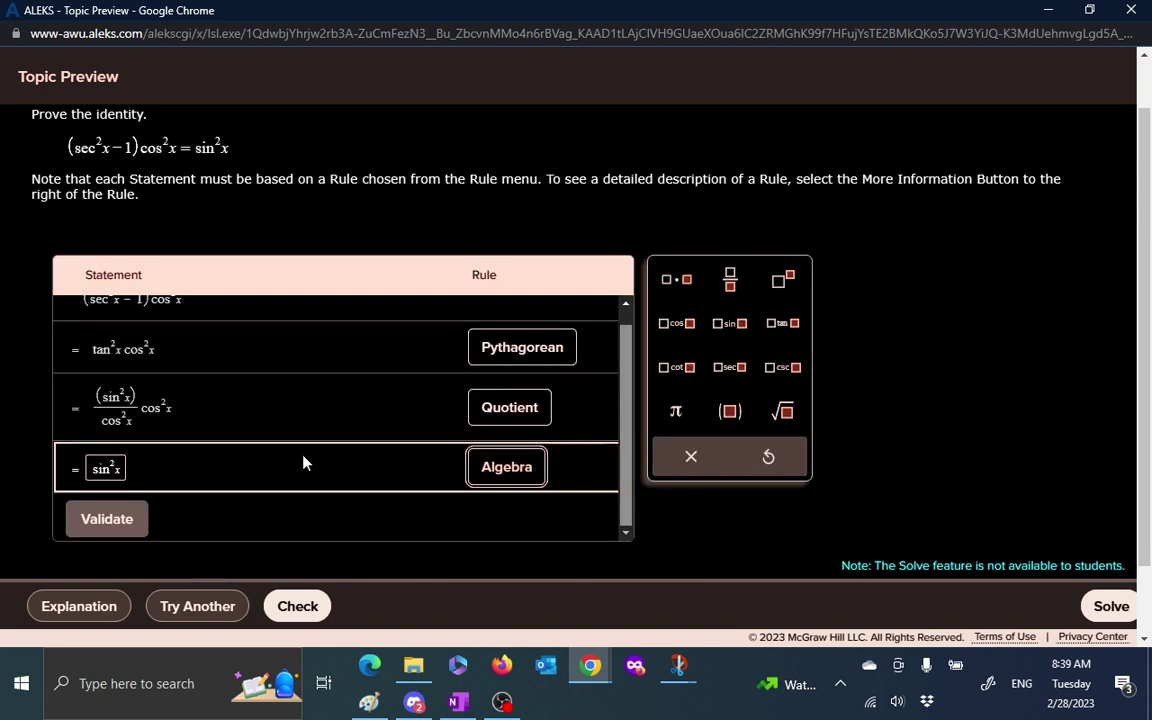
{"action": "left_click", "coordinate": [110, 519]}
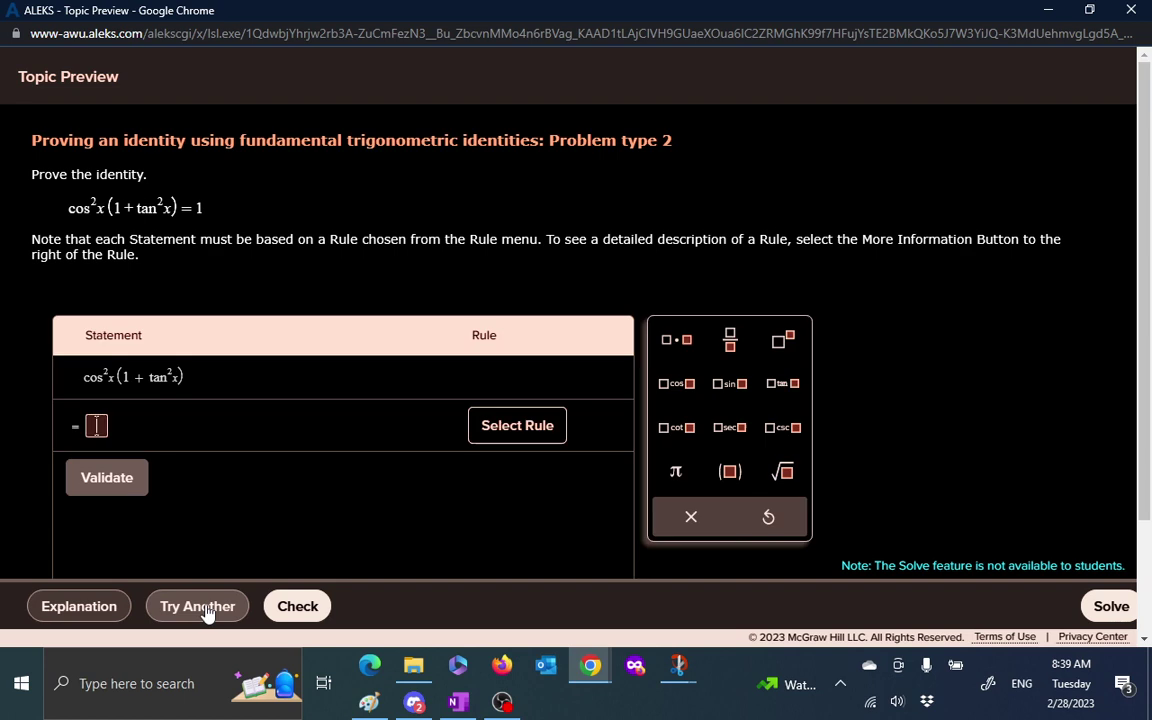
Load another identity problem and enter sin²x cotx as the statement of the first proof line.
{"action": "left_click", "coordinate": [205, 607]}
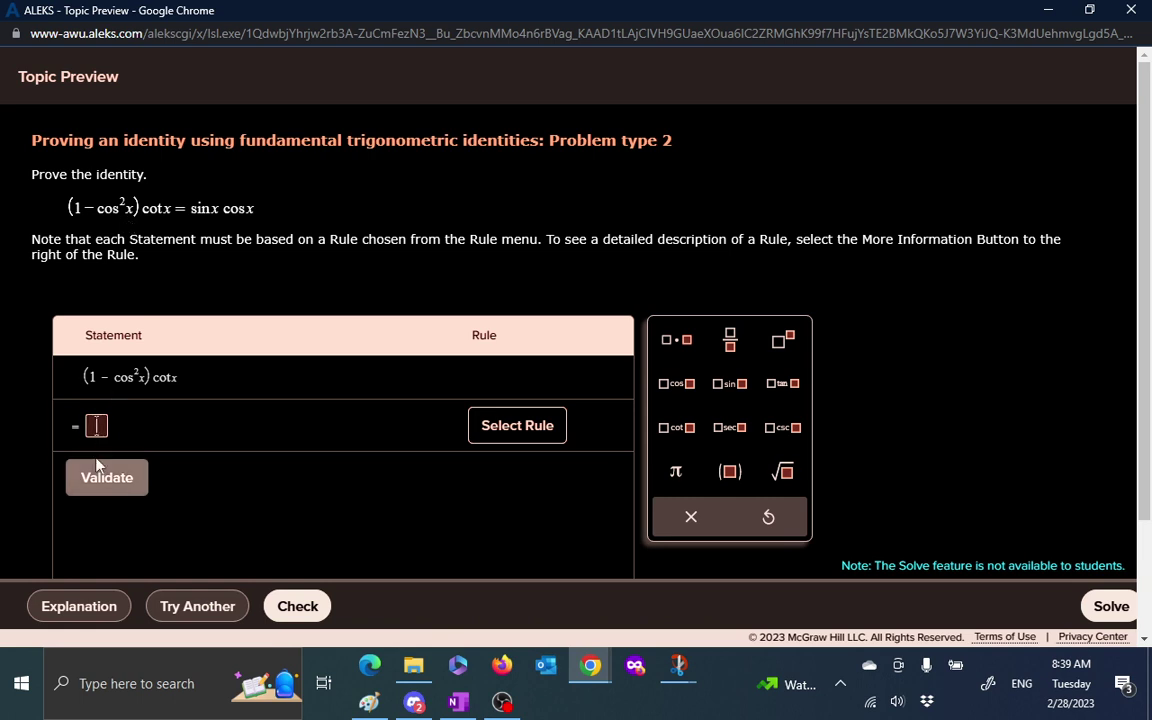
{"action": "type", "text": "sin^2"}
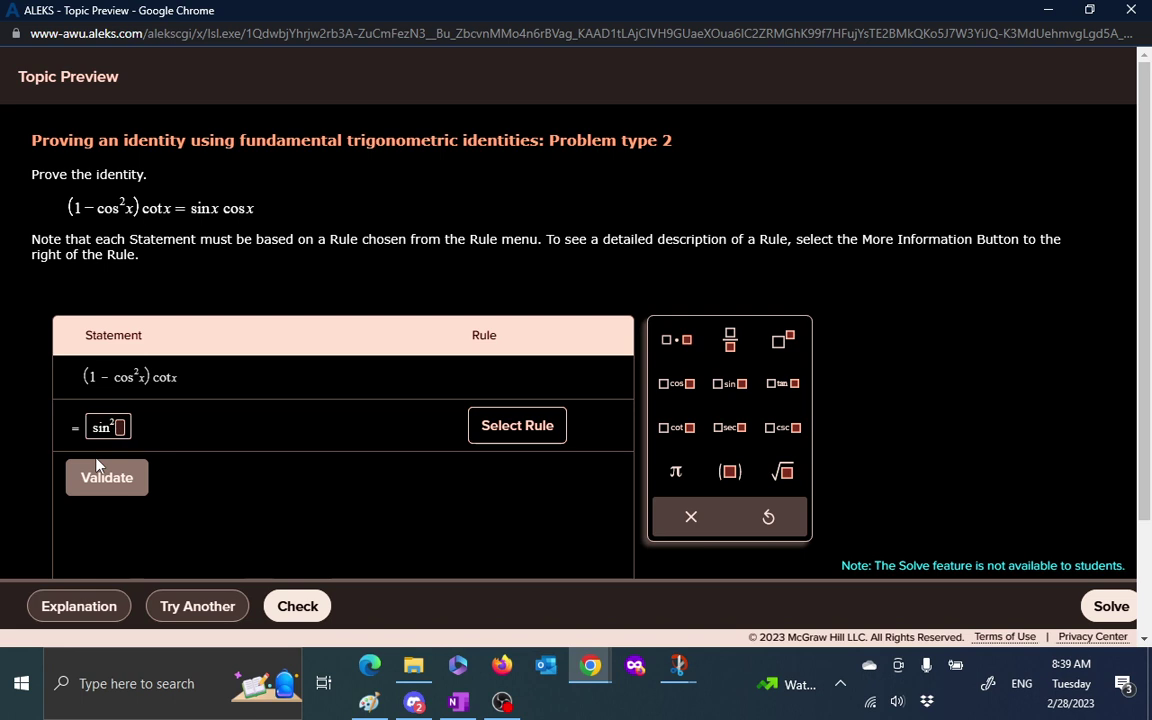
{"action": "type", "text": "x cos"}
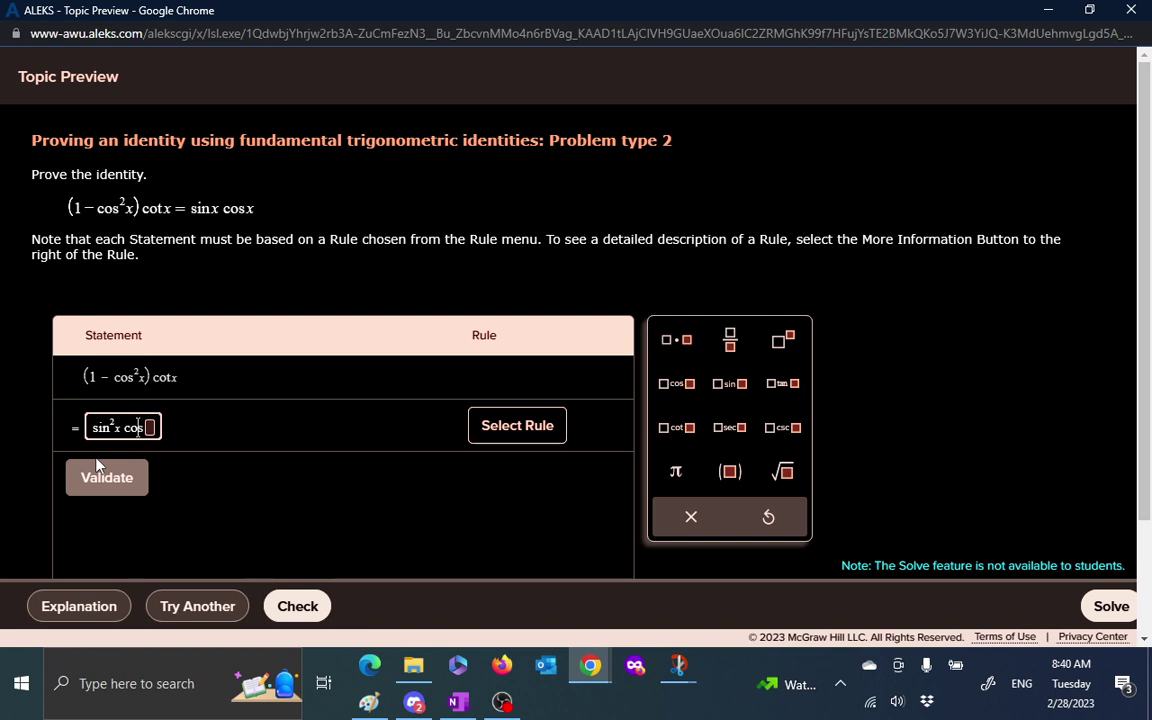
{"action": "key", "text": "BackSpace"}
{"action": "type", "text": "t"}
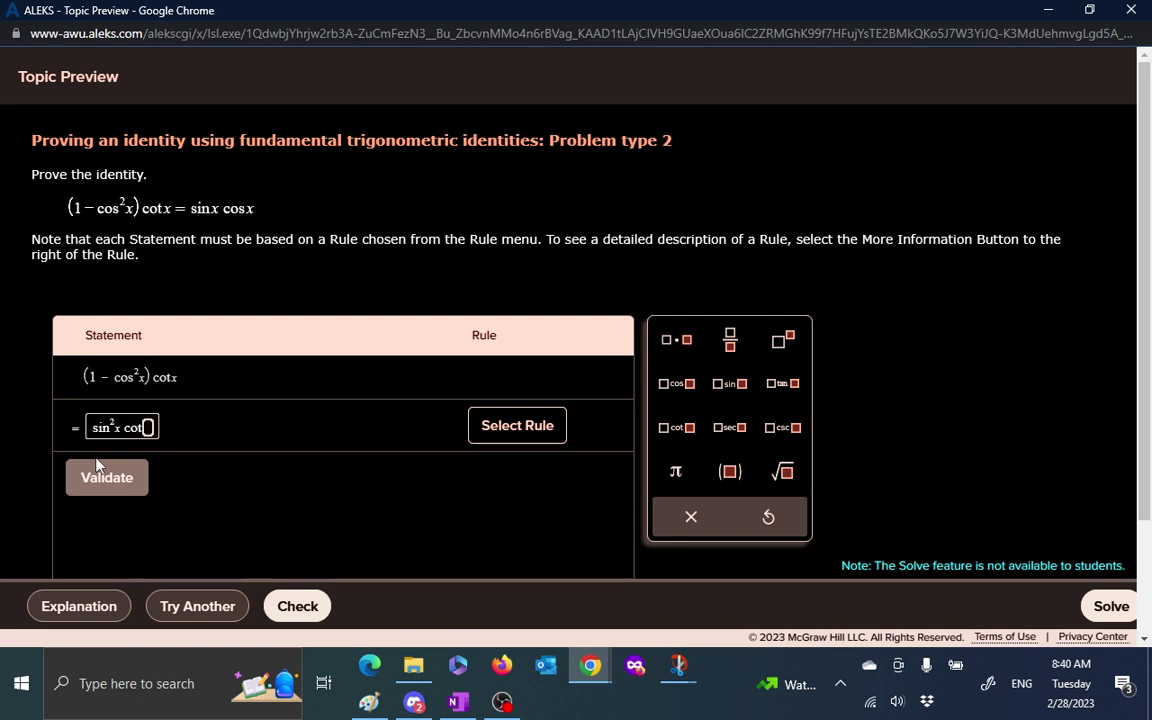
{"action": "type", "text": "x"}
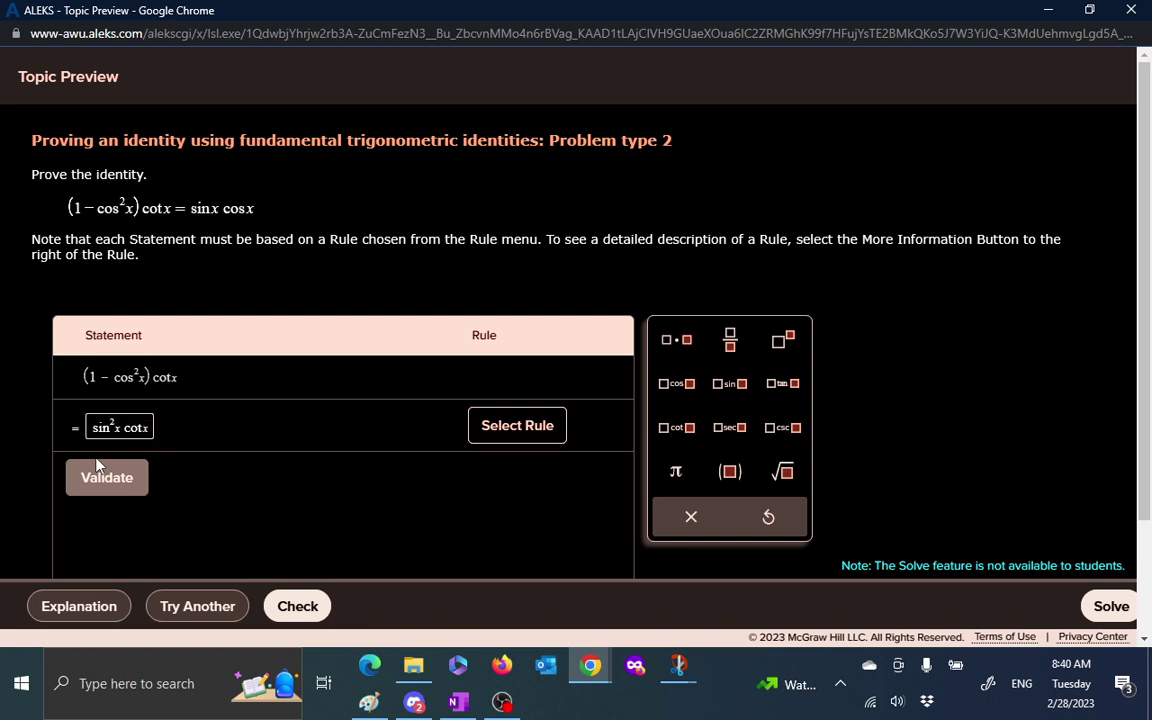
Assign the Pythagorean rule to the sin²x cotx line and validate it.
{"action": "left_click", "coordinate": [526, 432]}
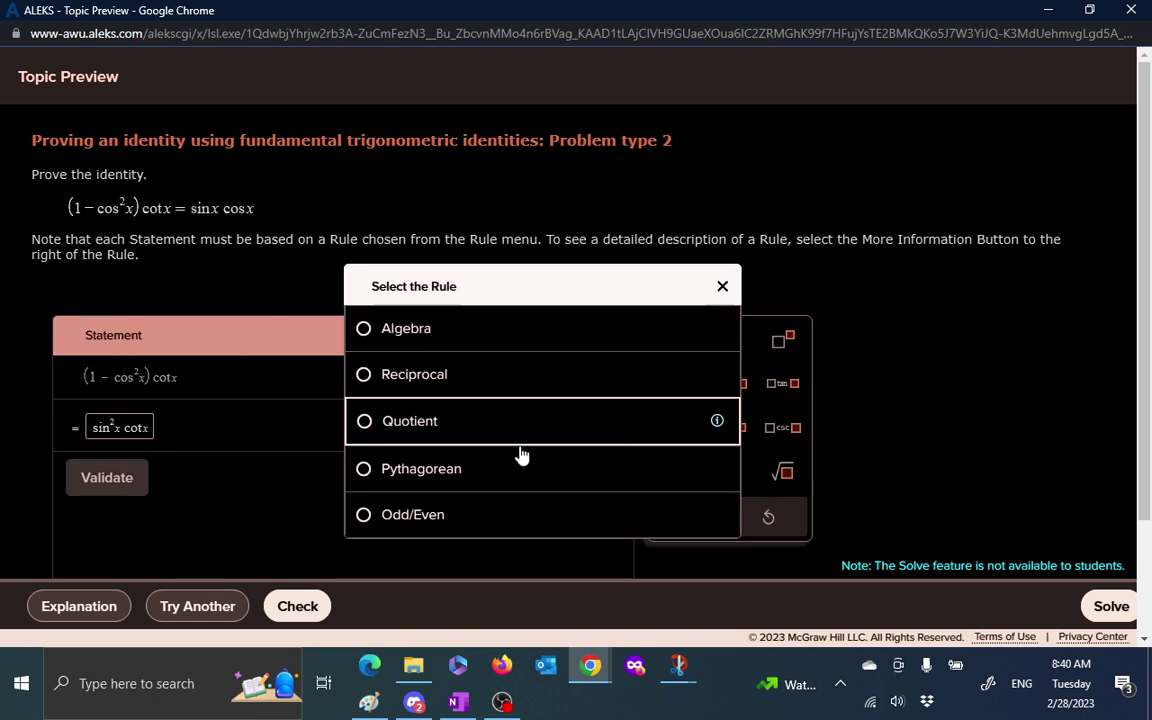
{"action": "left_click", "coordinate": [517, 468]}
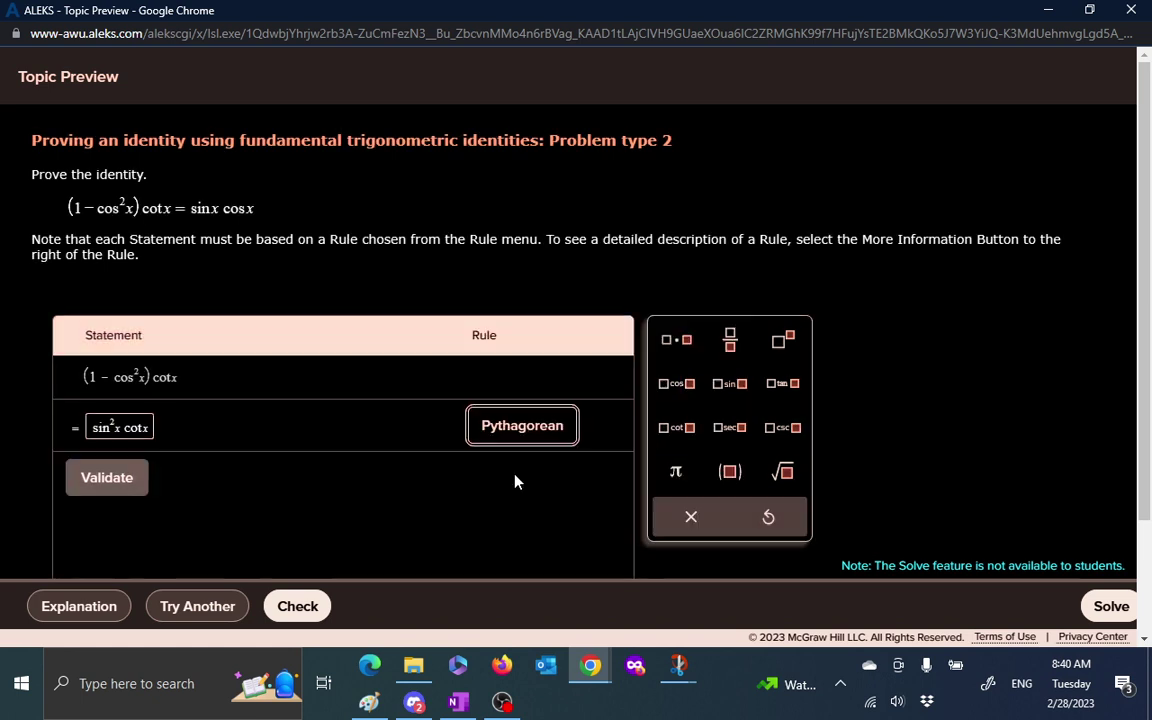
{"action": "left_click", "coordinate": [133, 488]}
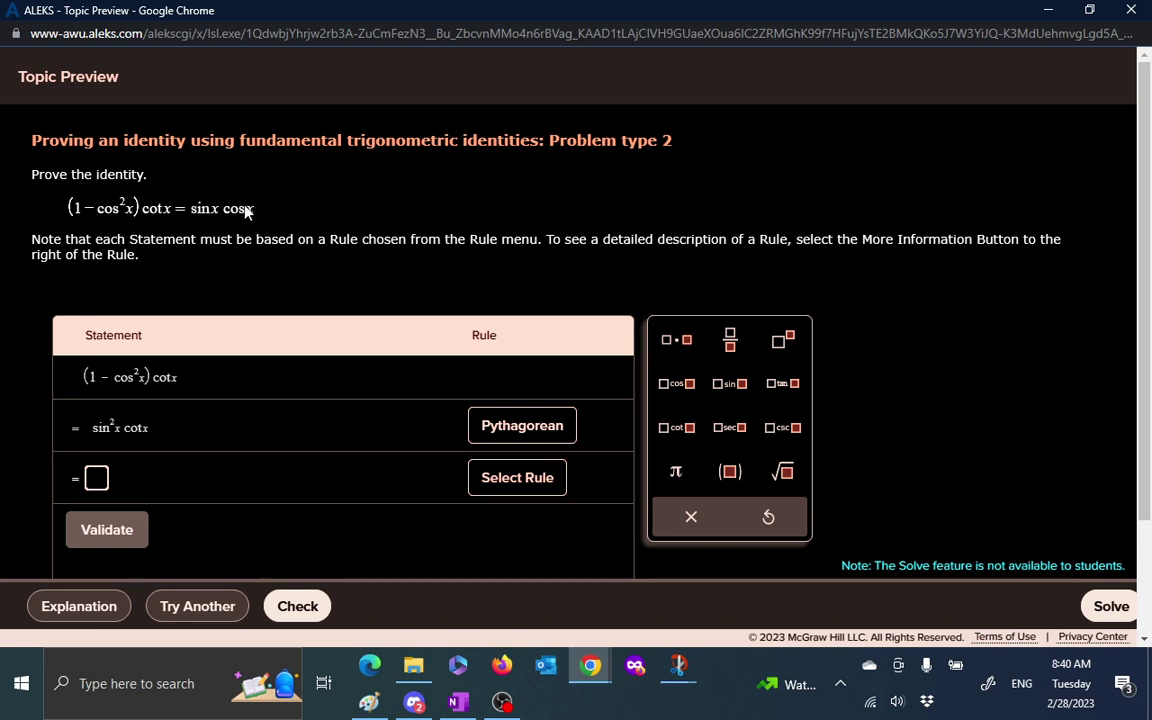
Enter the fraction sin²x(cosx)/sinx as the second proof line's statement, with the whole product sin²x(cosx) as the numerator.
{"action": "type", "text": "sin"}
{"action": "type", "text": "2"}
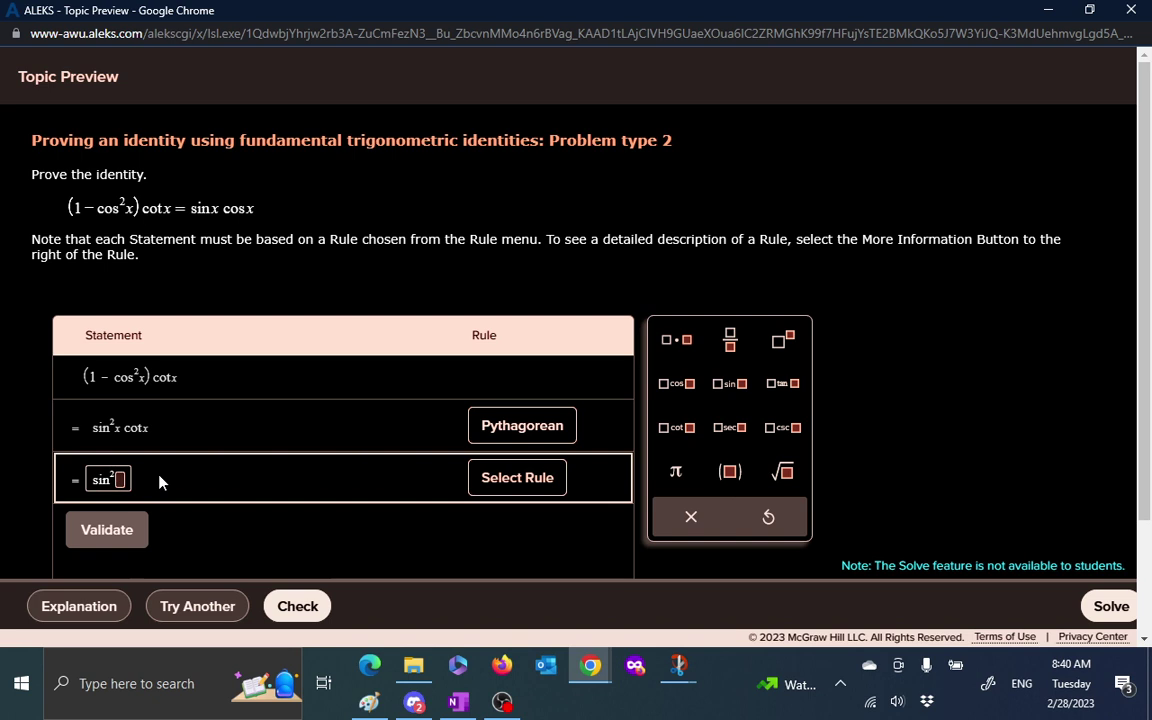
{"action": "type", "text": "xcosx"}
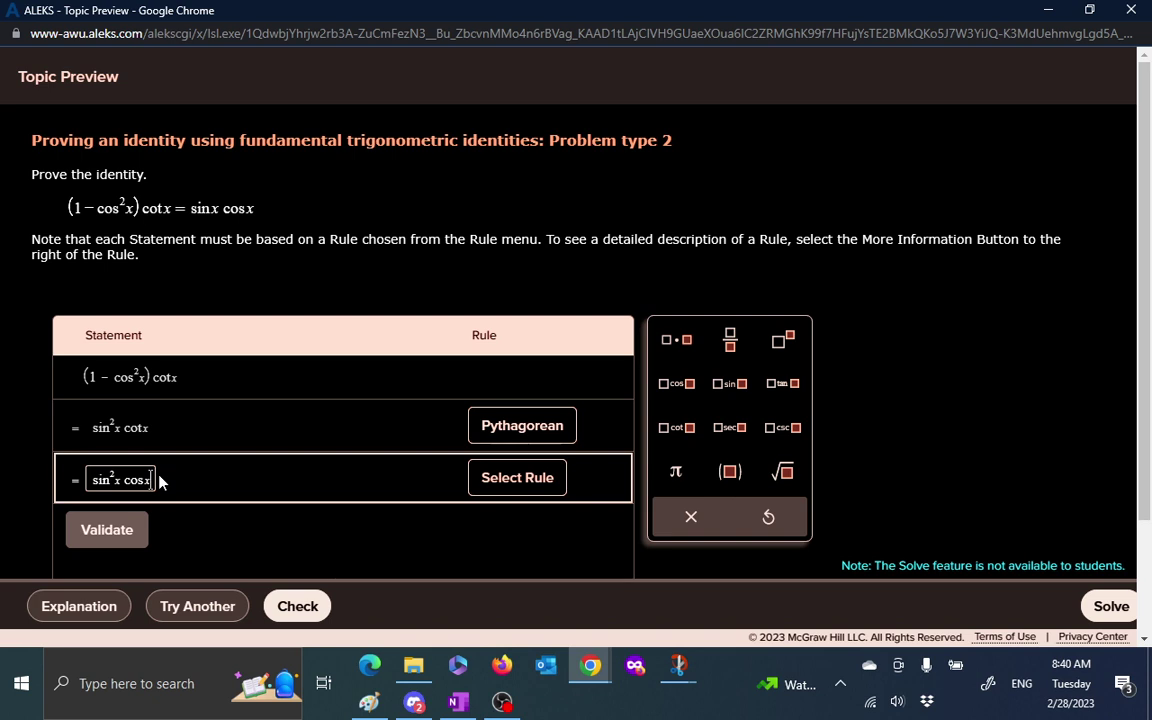
{"action": "type", "text": ")"}
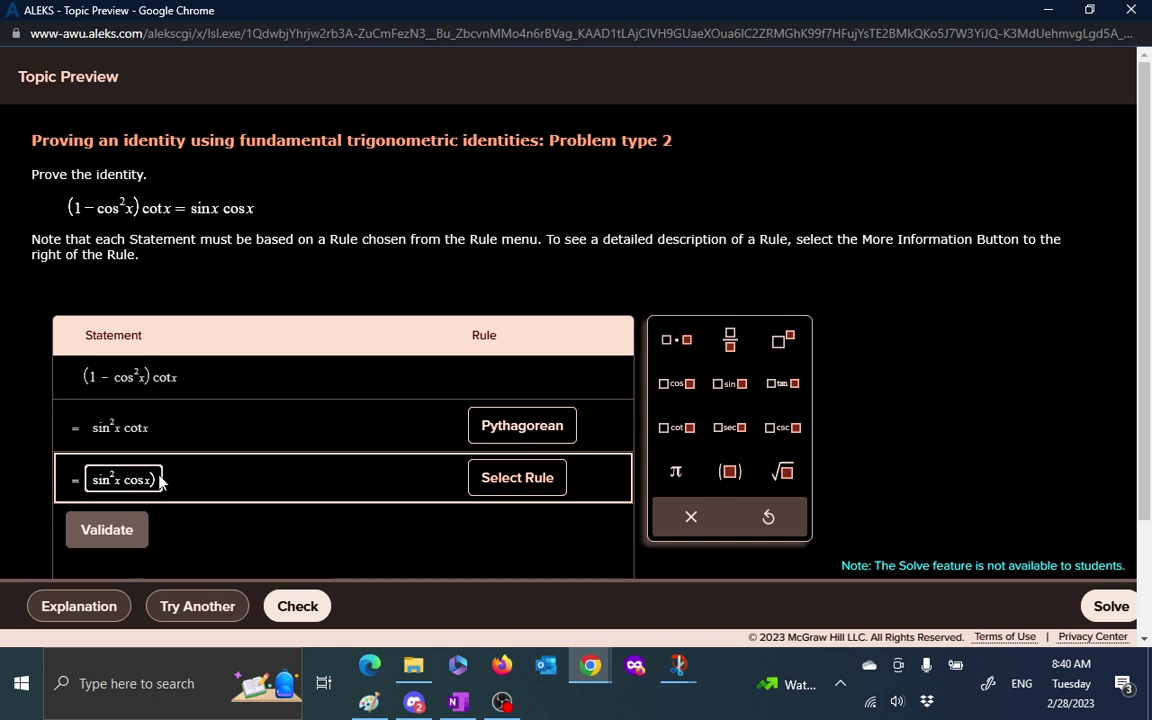
{"action": "type", "text": "("}
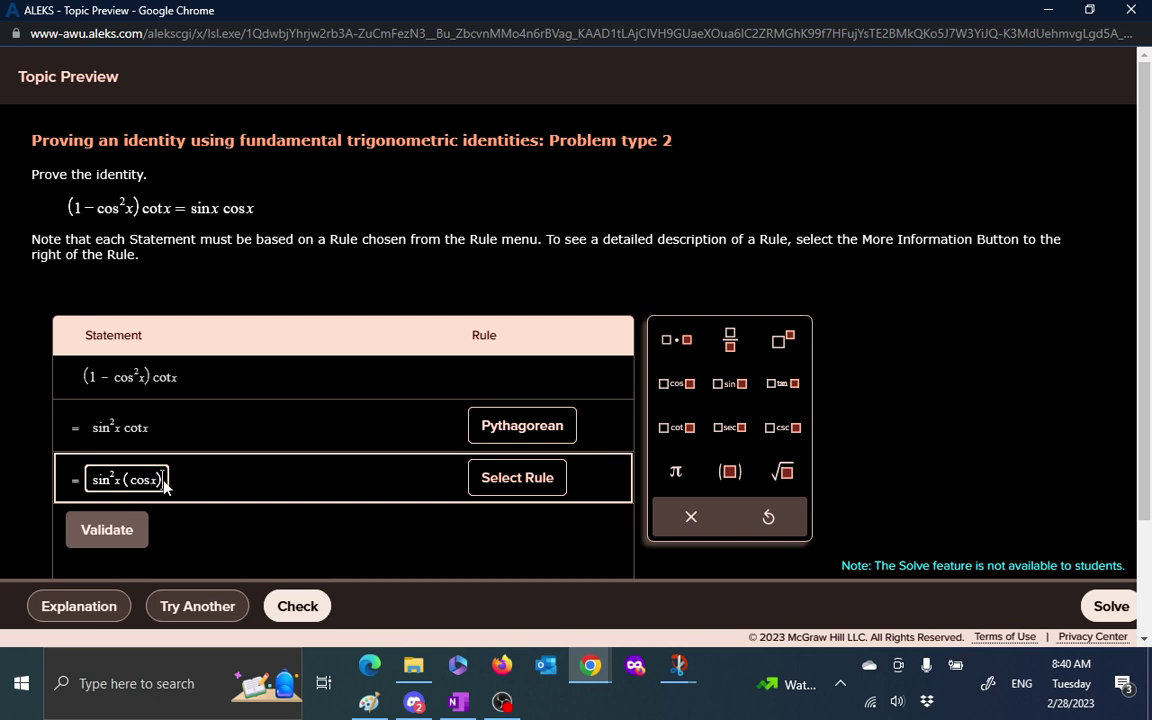
{"action": "type", "text": "/sinx"}
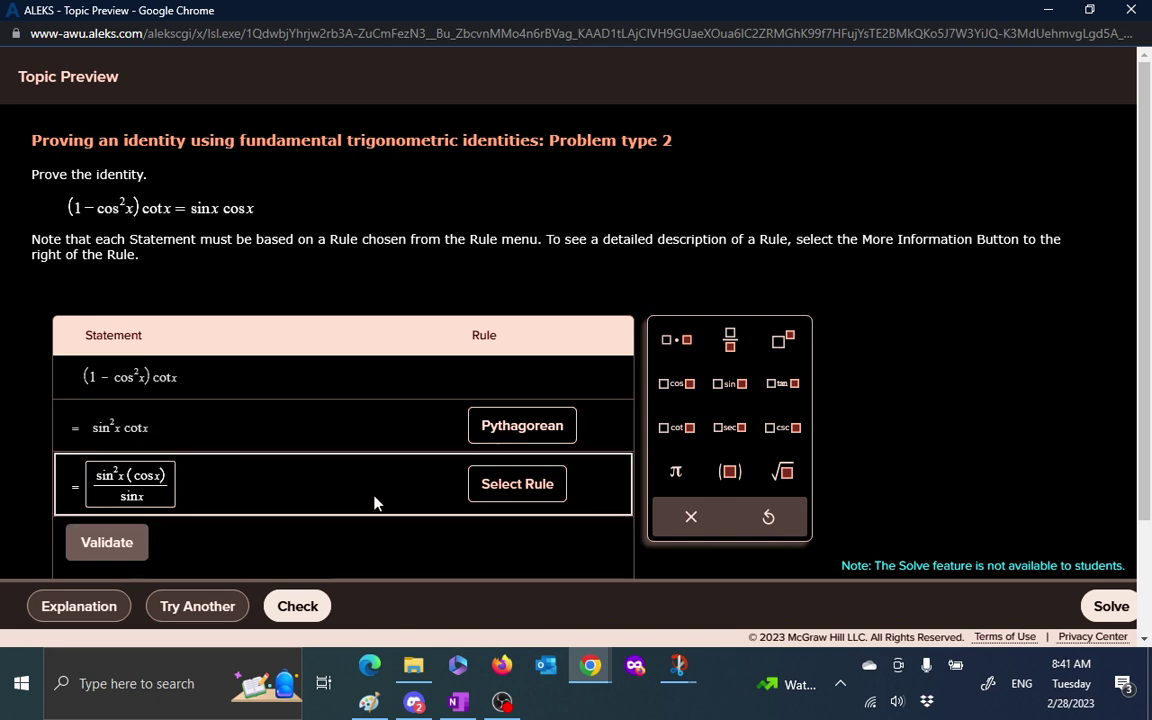
Assign the Quotient rule to the fraction line and validate it.
{"action": "left_click", "coordinate": [490, 490]}
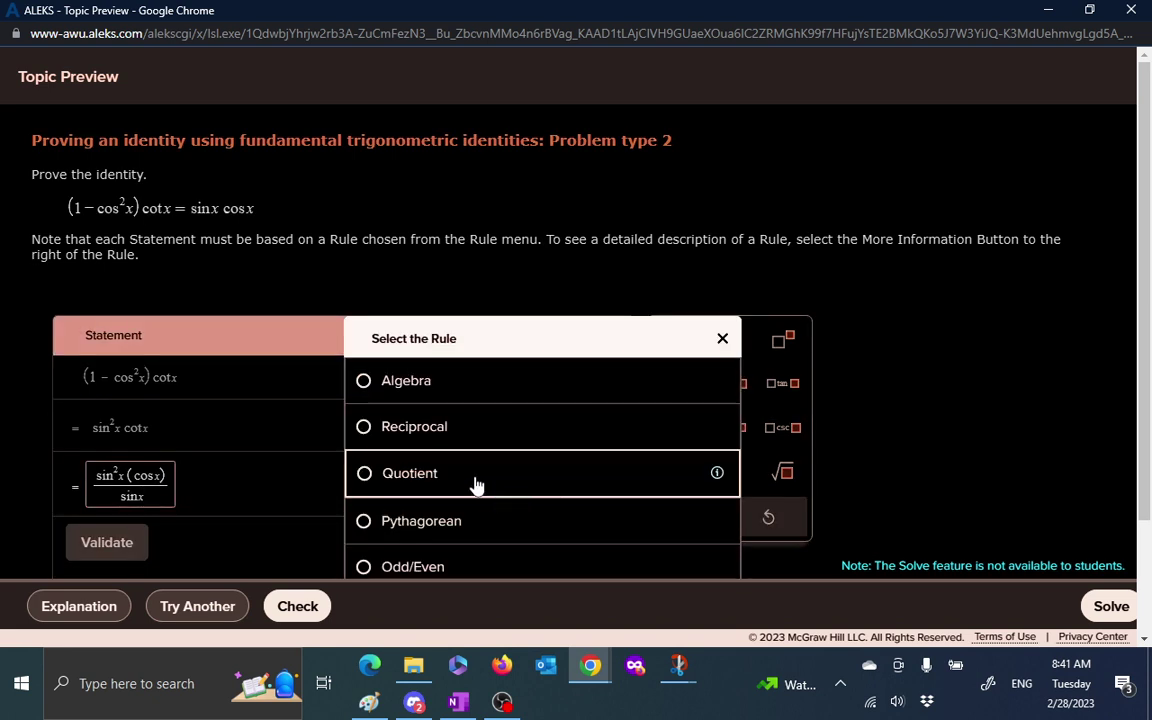
{"action": "left_click", "coordinate": [476, 484]}
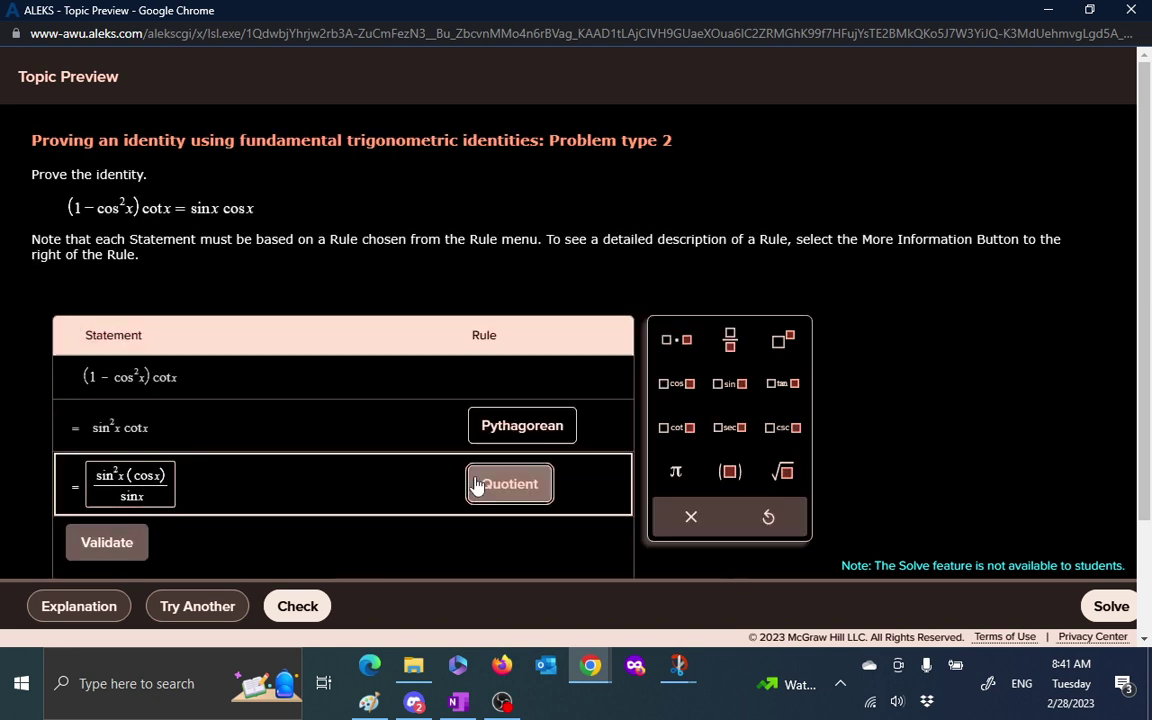
{"action": "left_click", "coordinate": [117, 543]}
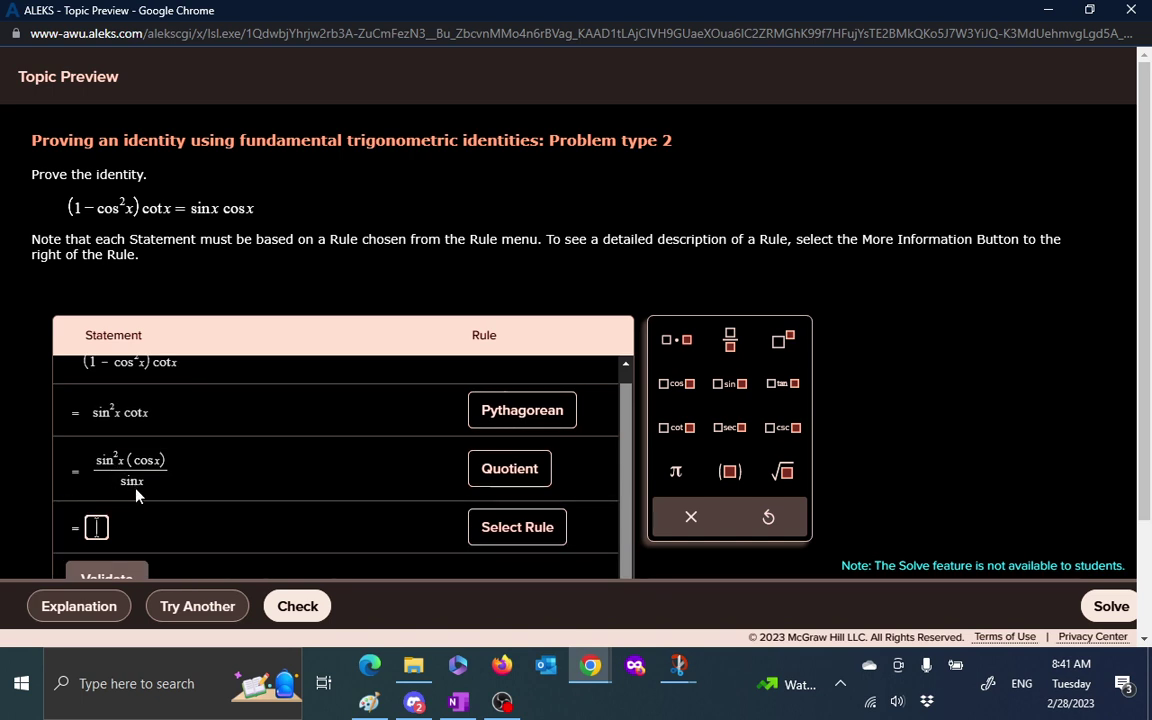
Complete the last proof line with the statement sinx cosx under the Algebra rule, validate it and look back over the proof.
{"action": "type", "text": "sinx"}
{"action": "key", "text": "Right"}
{"action": "type", "text": "cos"}
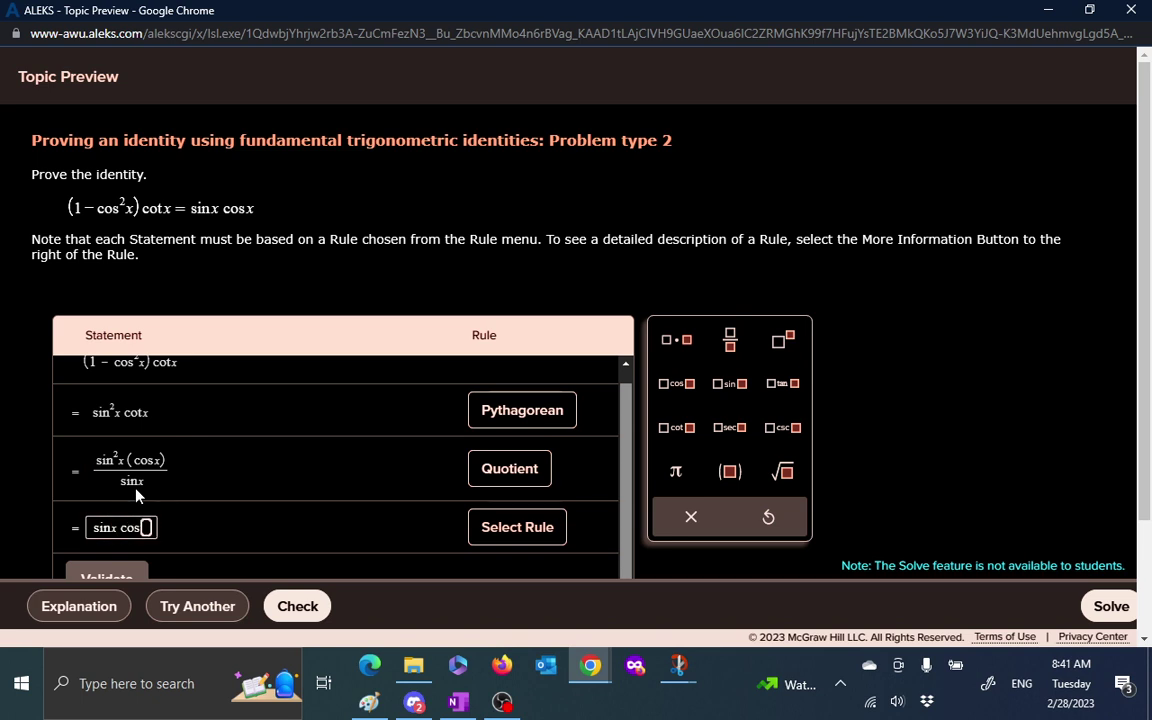
{"action": "type", "text": "x"}
{"action": "left_click", "coordinate": [517, 535]}
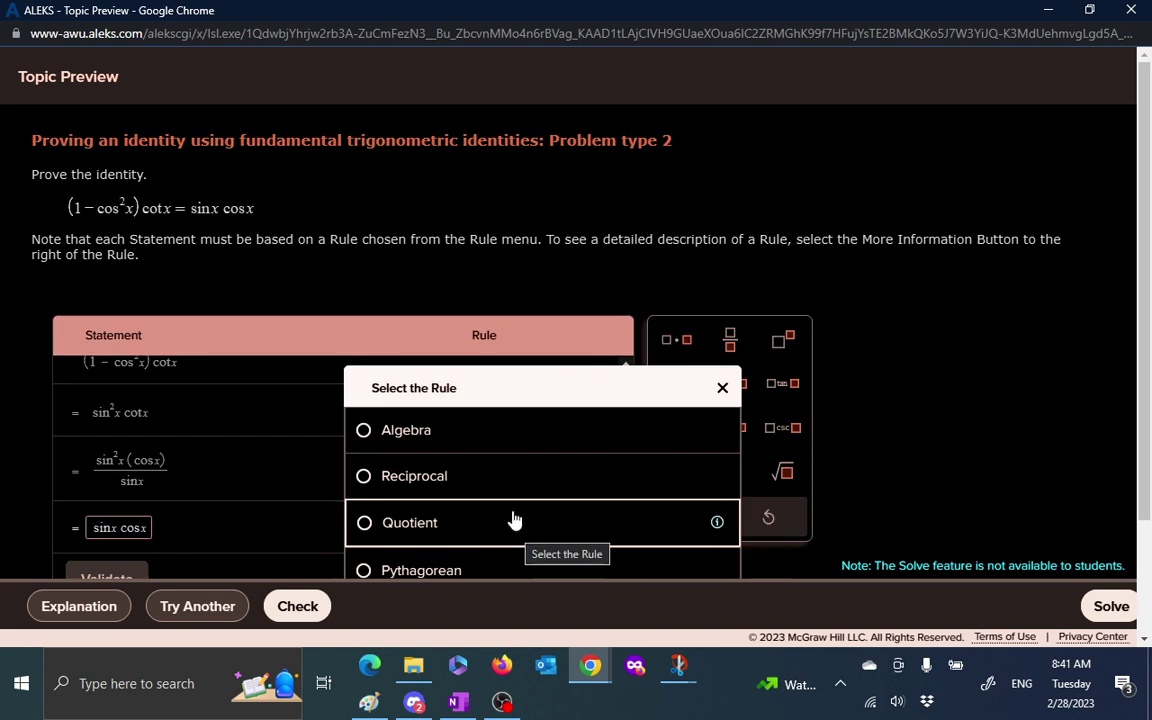
{"action": "left_click", "coordinate": [503, 446]}
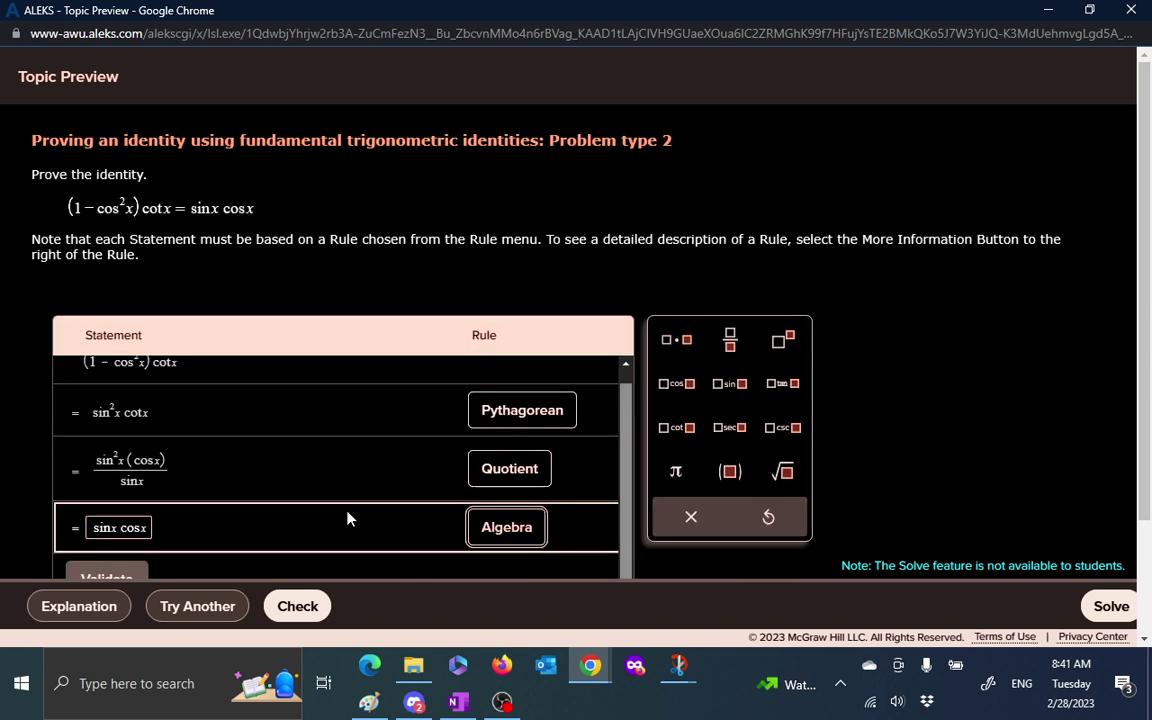
{"action": "scroll", "coordinate": [347, 514], "scroll_direction": "down", "scroll_amount": 3}
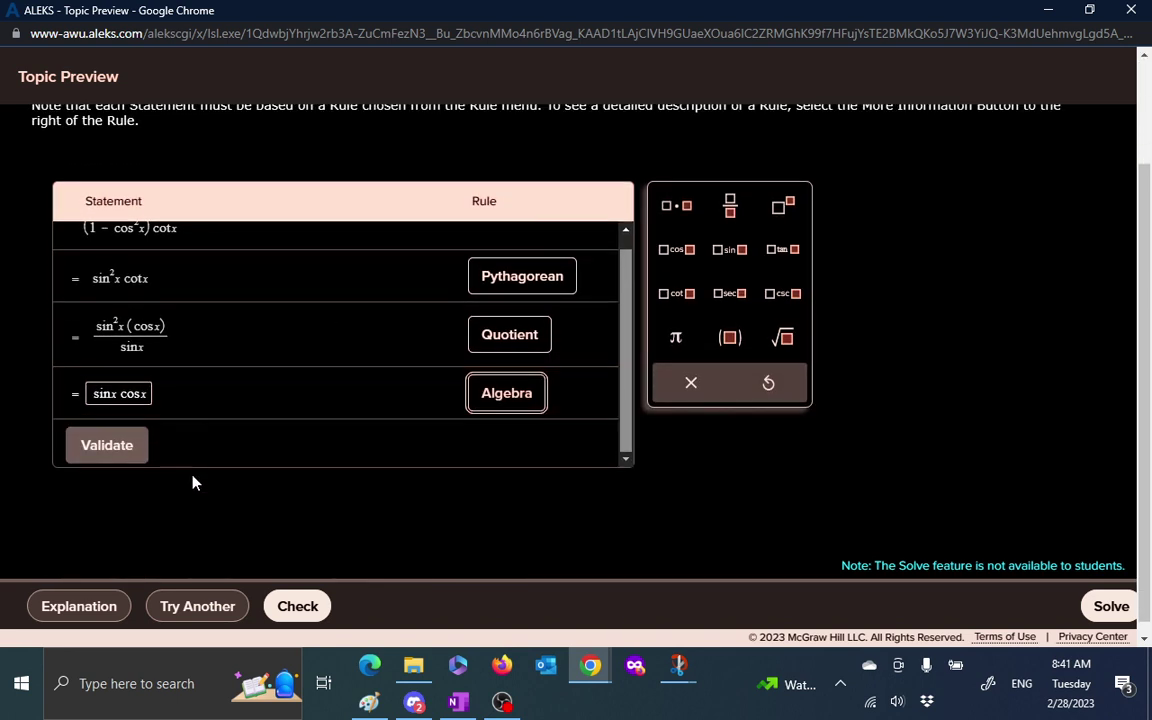
{"action": "left_click", "coordinate": [124, 448]}
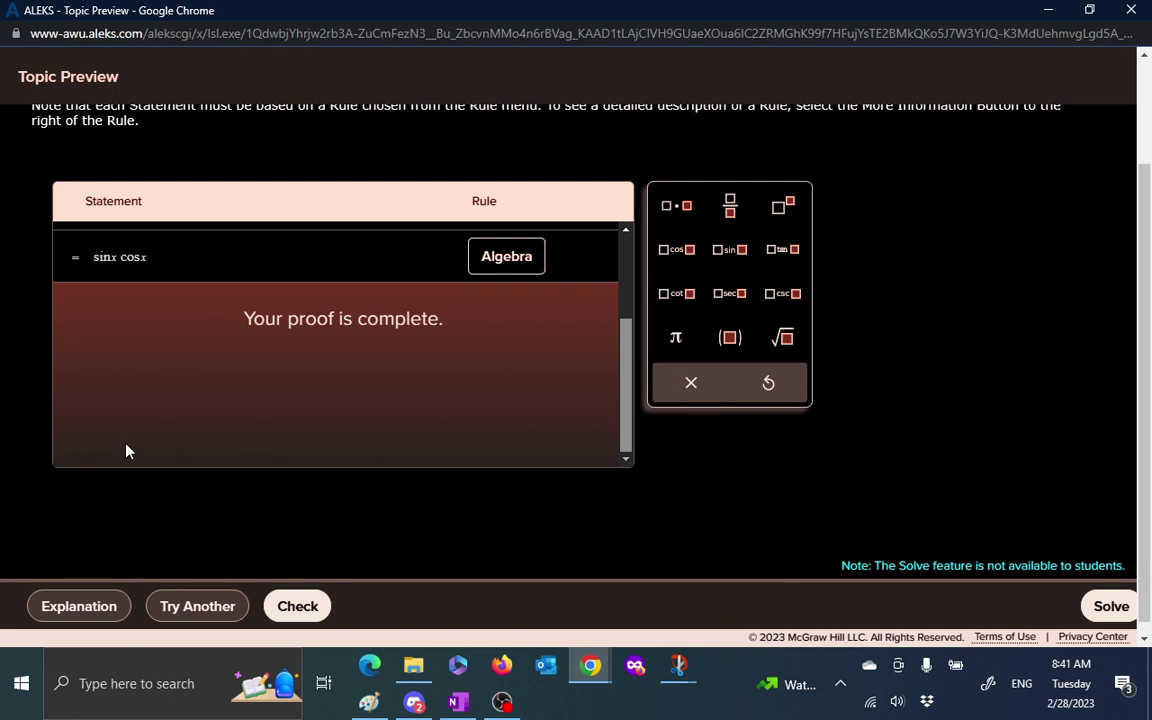
{"action": "scroll", "coordinate": [126, 450], "scroll_direction": "up", "scroll_amount": 2}
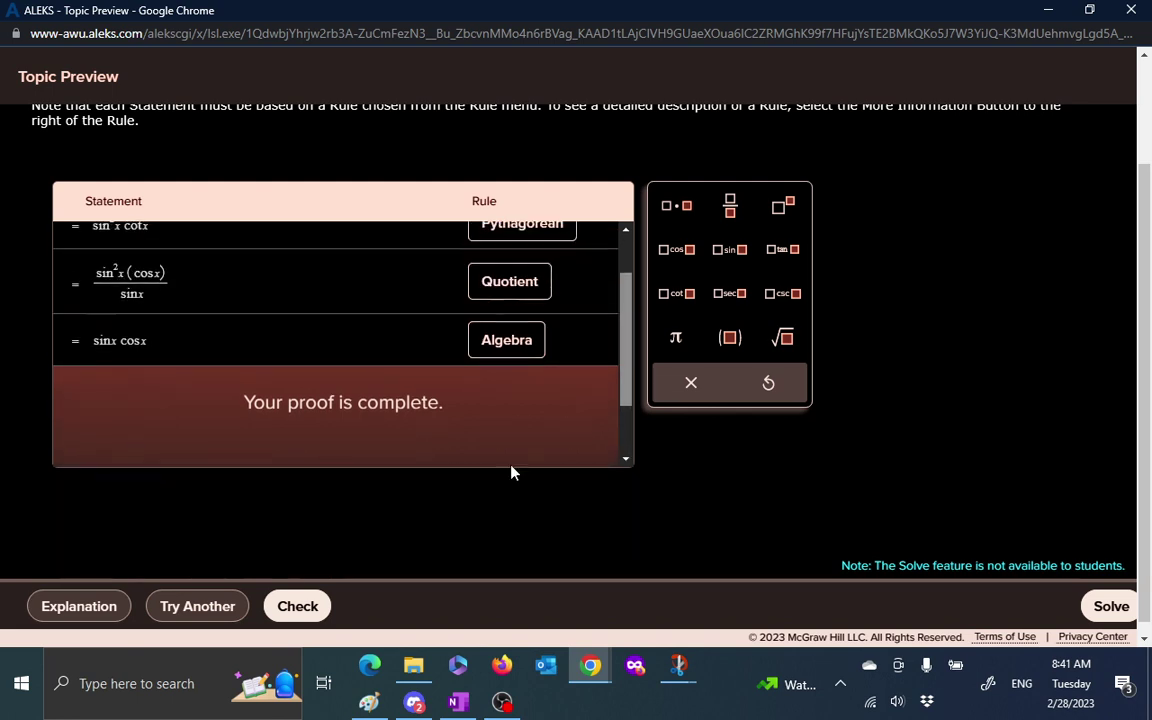
{"action": "scroll", "coordinate": [692, 471], "scroll_direction": "up", "scroll_amount": 2}
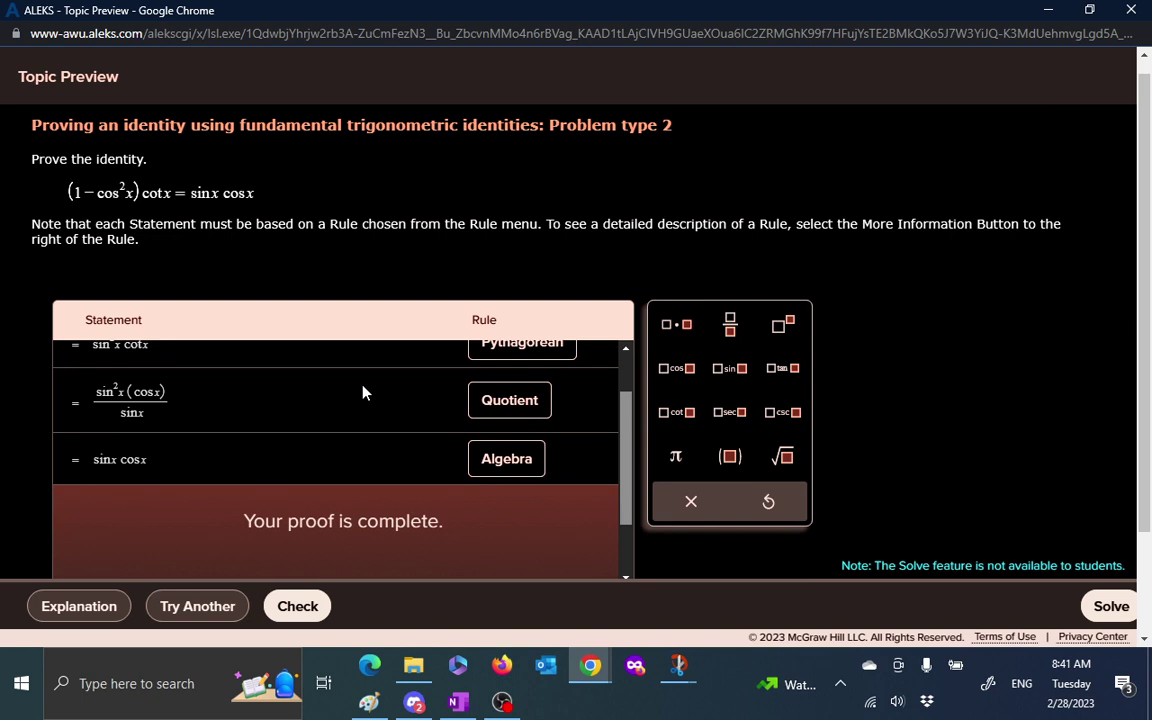
{"action": "scroll", "coordinate": [363, 393], "scroll_direction": "up", "scroll_amount": 2}
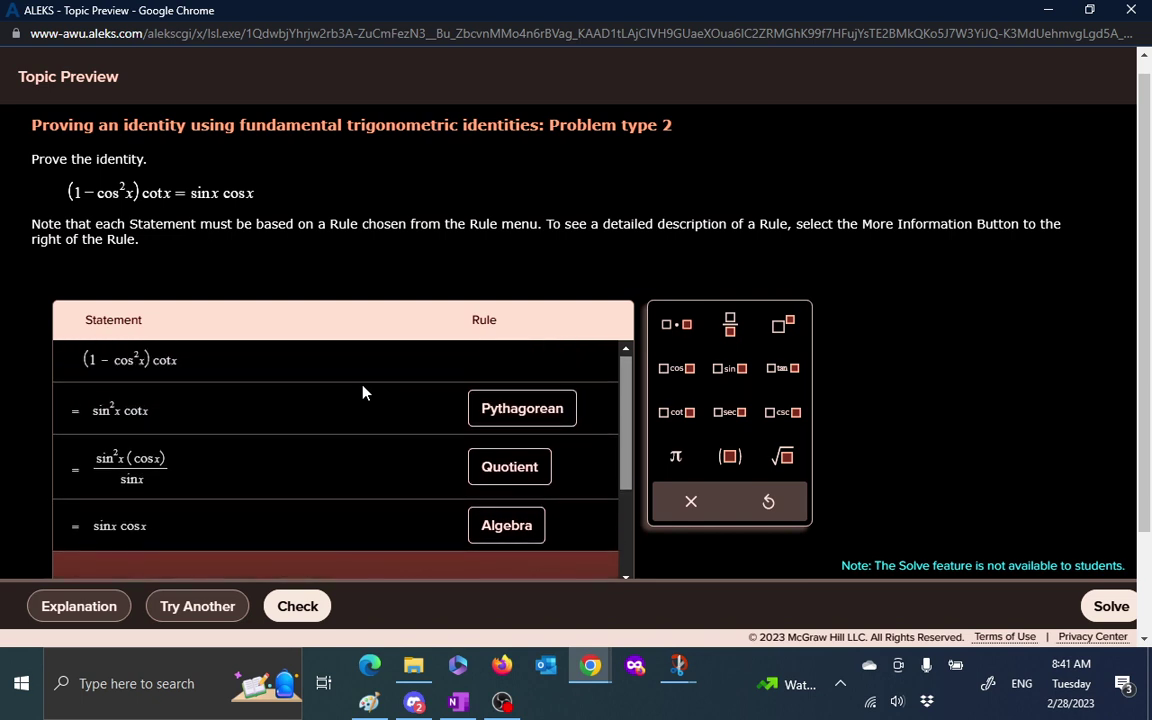